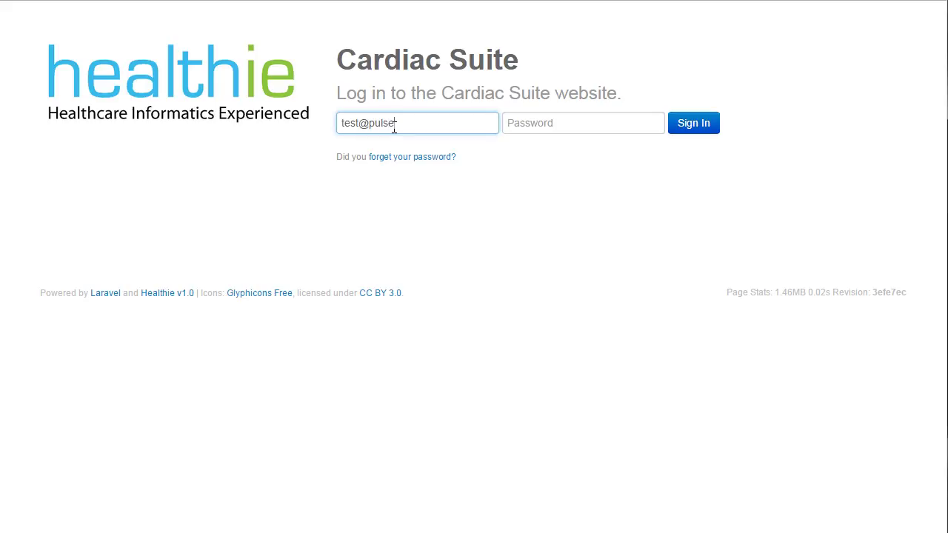
# - Sign in with the account e-mail and password, then open the new-patient registration form
pyautogui.write('infoframe.com')
pyautogui.press('Tab')
pyautogui.write('test')
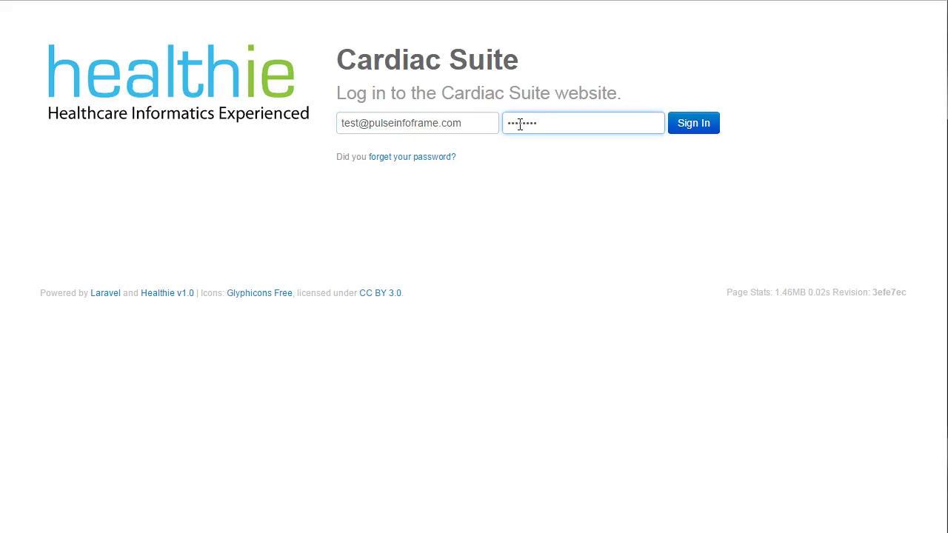
pyautogui.click(704, 125)
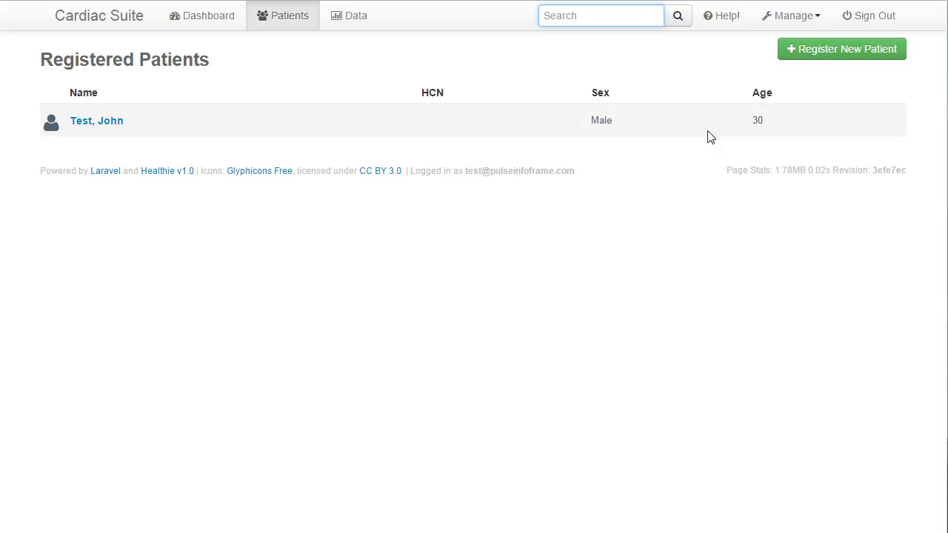
pyautogui.click(934, 279)
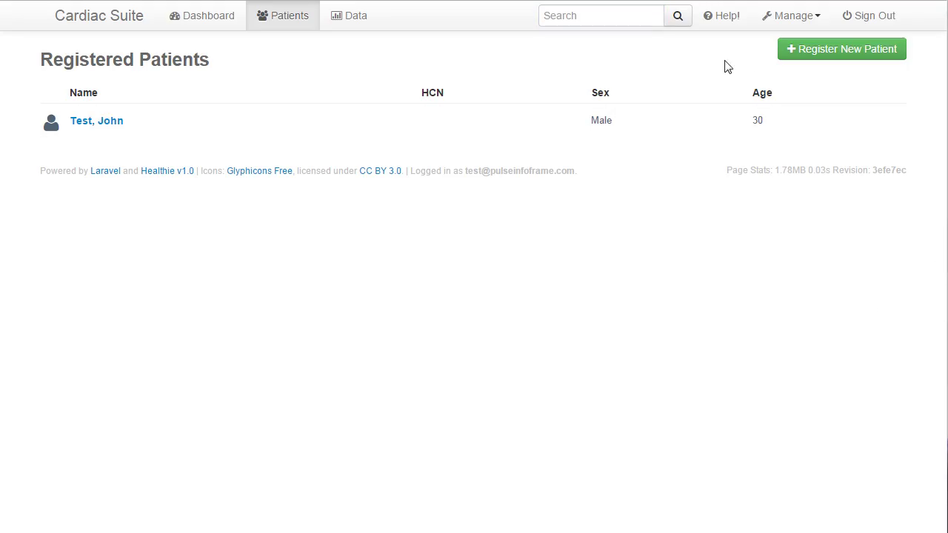
pyautogui.click(801, 51)
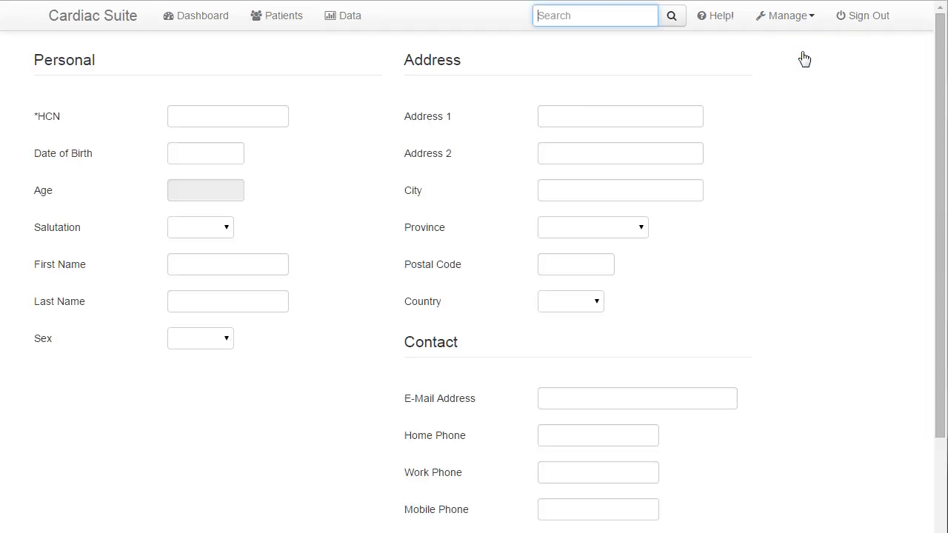
pyautogui.click(252, 125)
pyautogui.write('12345679')
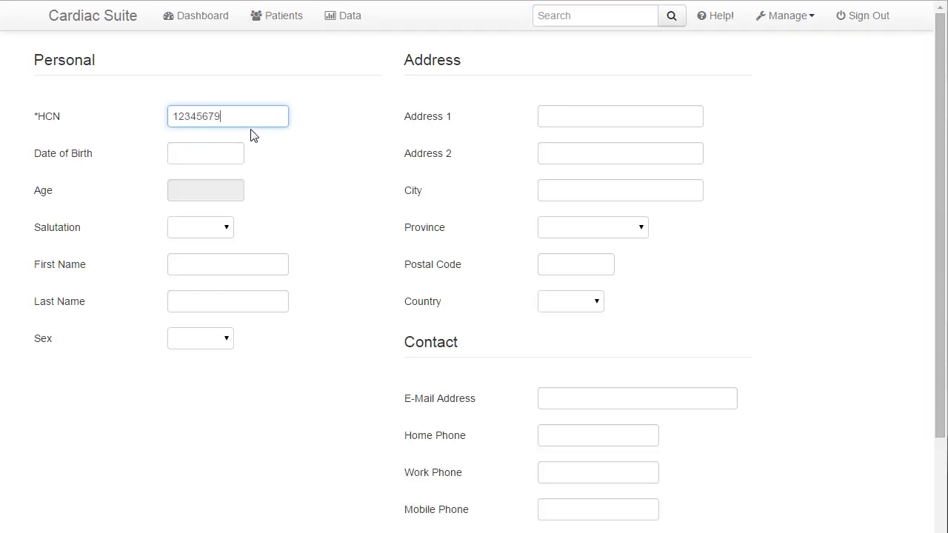
pyautogui.click(226, 156)
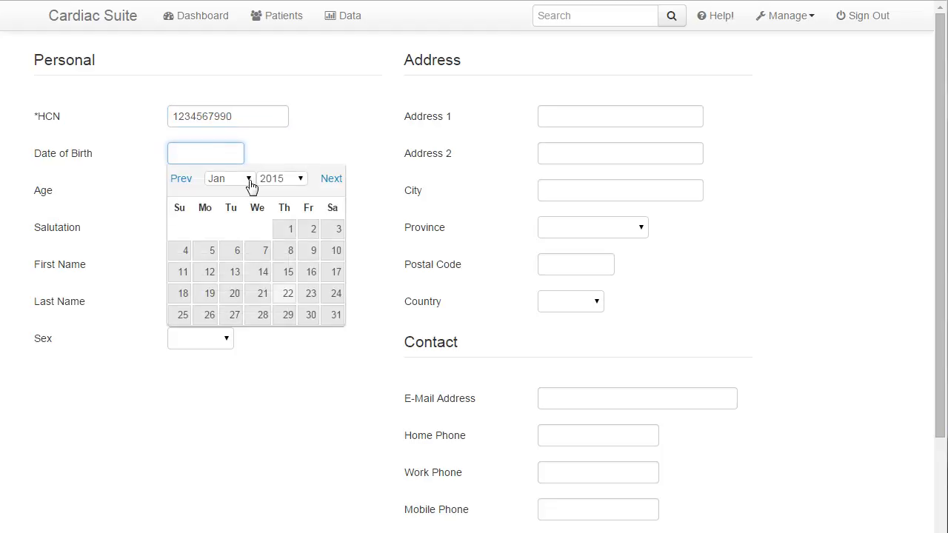
pyautogui.click(271, 180)
pyautogui.scroll(3, 273, 252)
pyautogui.scroll(12, 279, 228)
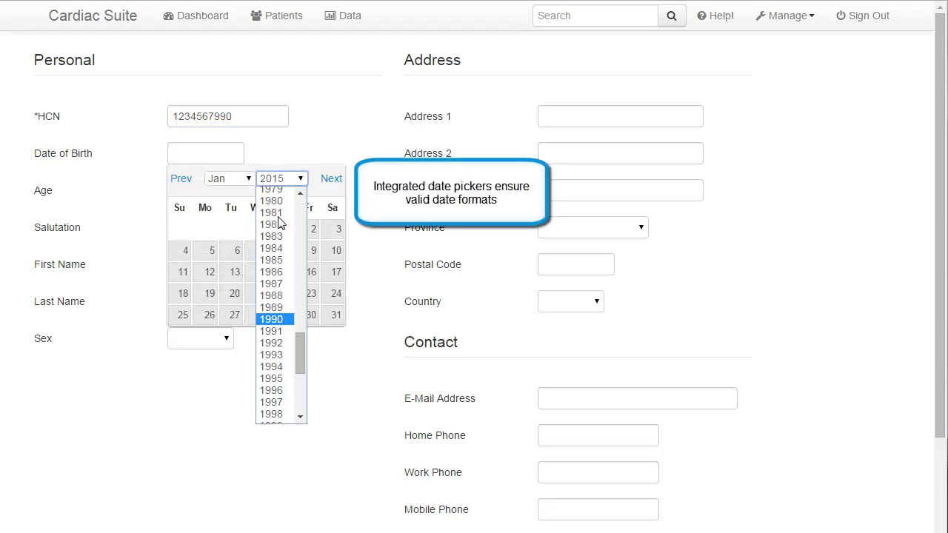
pyautogui.click(270, 221)
pyautogui.click(237, 180)
pyautogui.click(216, 240)
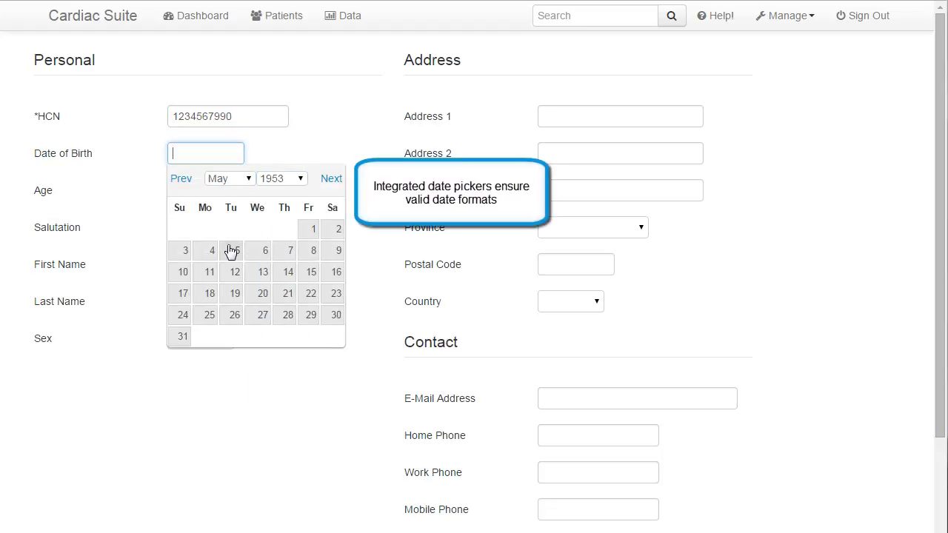
pyautogui.click(183, 311)
# - Set salutation Mr., the patient's first and last name, and sex Male
pyautogui.click(212, 231)
pyautogui.click(212, 268)
pyautogui.click(215, 270)
pyautogui.write('Clark')
pyautogui.press('Tab')
pyautogui.write('Kent')
pyautogui.press('Tab')
pyautogui.click(225, 345)
pyautogui.click(220, 369)
# - Enter the street address and postal code, with province Ontario and country Canada
pyautogui.click(584, 118)
pyautogui.write('123 Fake Street')
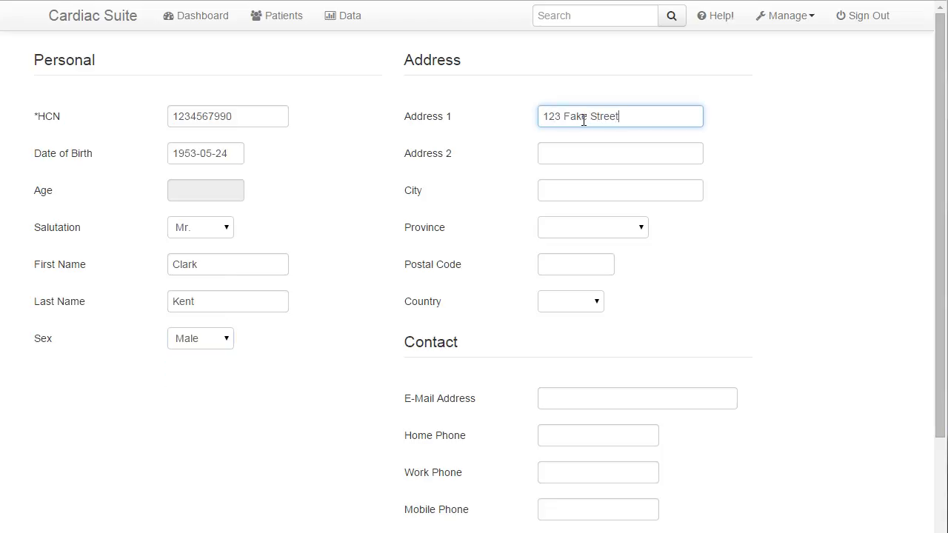
pyautogui.write('Springfield')
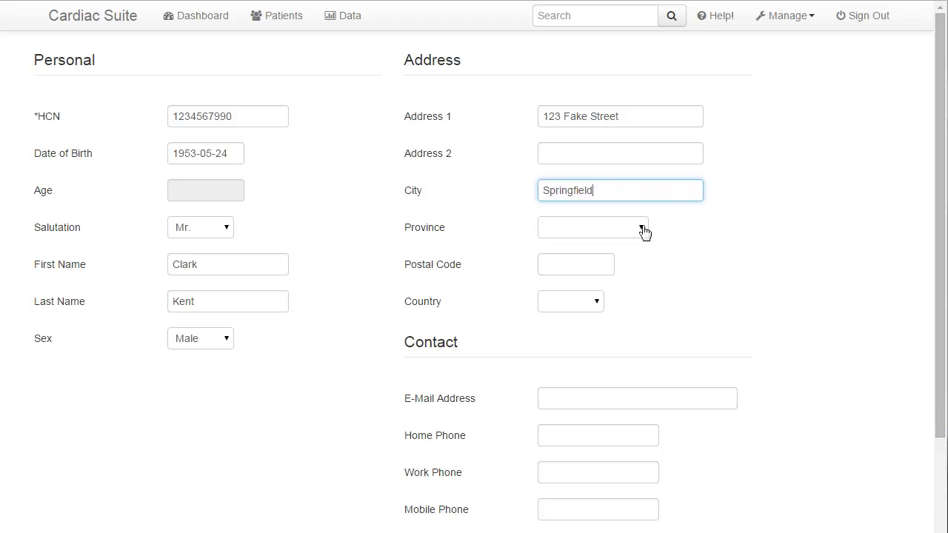
pyautogui.click(642, 229)
pyautogui.click(579, 354)
pyautogui.click(569, 269)
pyautogui.write('H0H0H0')
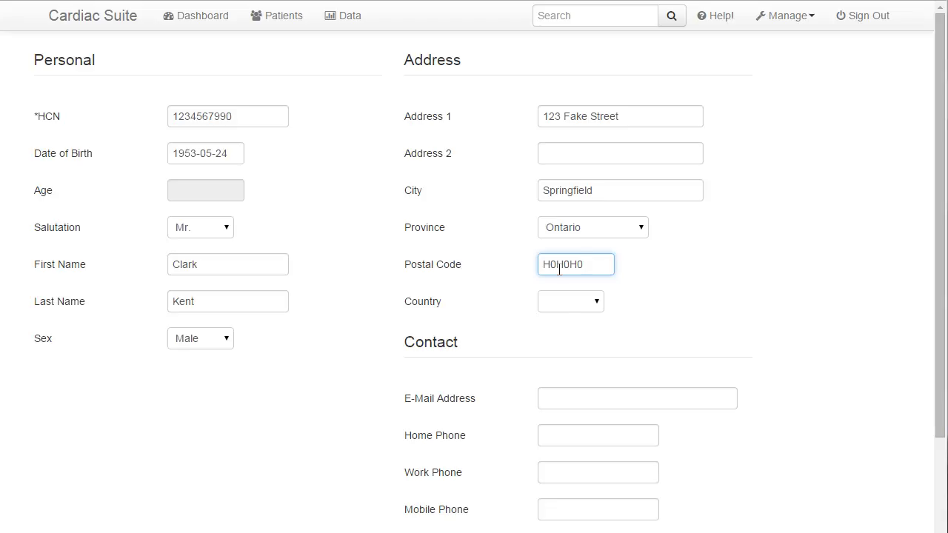
pyautogui.click(564, 304)
pyautogui.click(570, 335)
# - Enter the patient's e-mail and home phone number, then save the registration
pyautogui.click(578, 393)
pyautogui.write('fake')
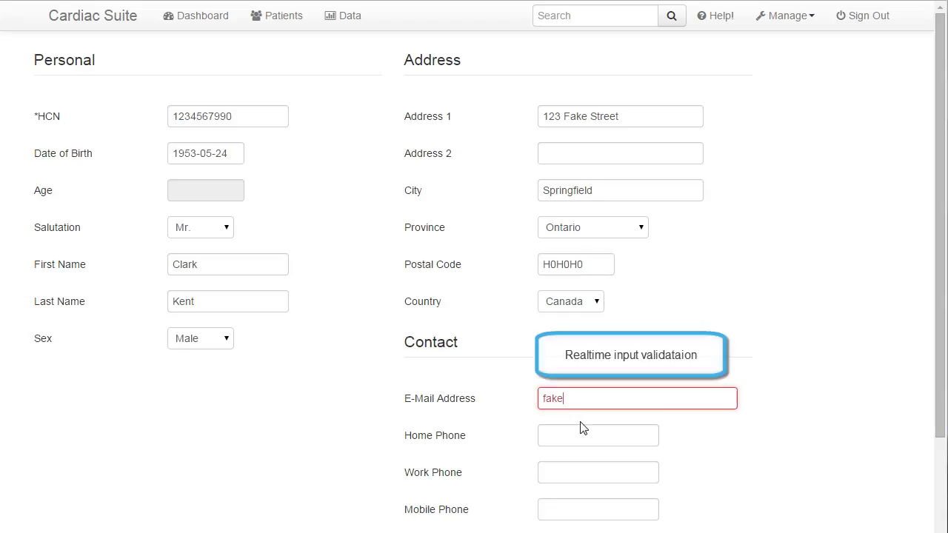
pyautogui.write('@example.com')
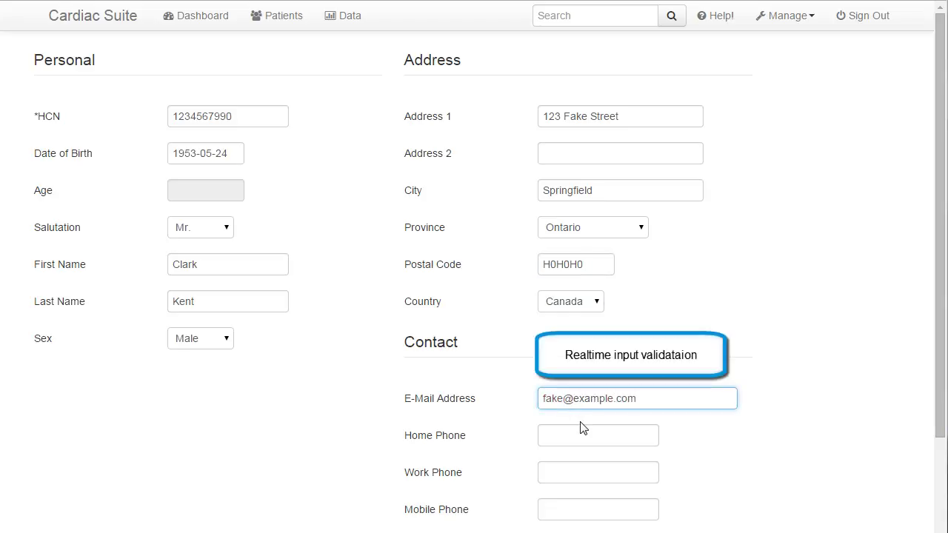
pyautogui.click(578, 437)
pyautogui.write('555-555-1235')
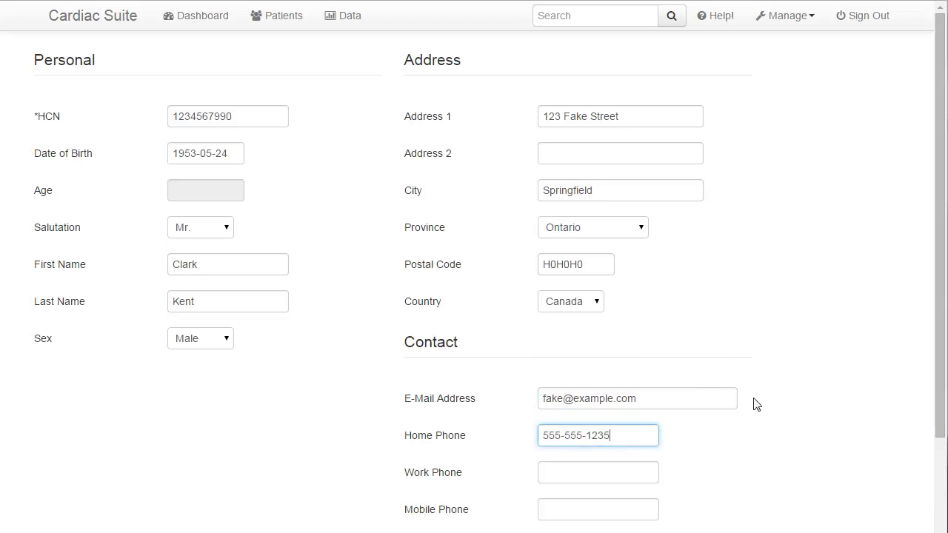
pyautogui.click(756, 404)
pyautogui.scroll(-2, 757, 404)
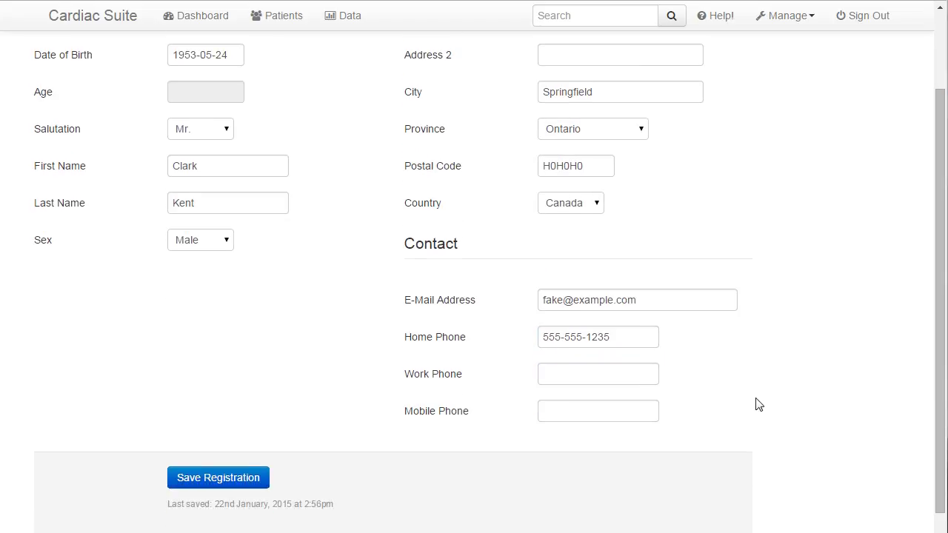
pyautogui.click(241, 481)
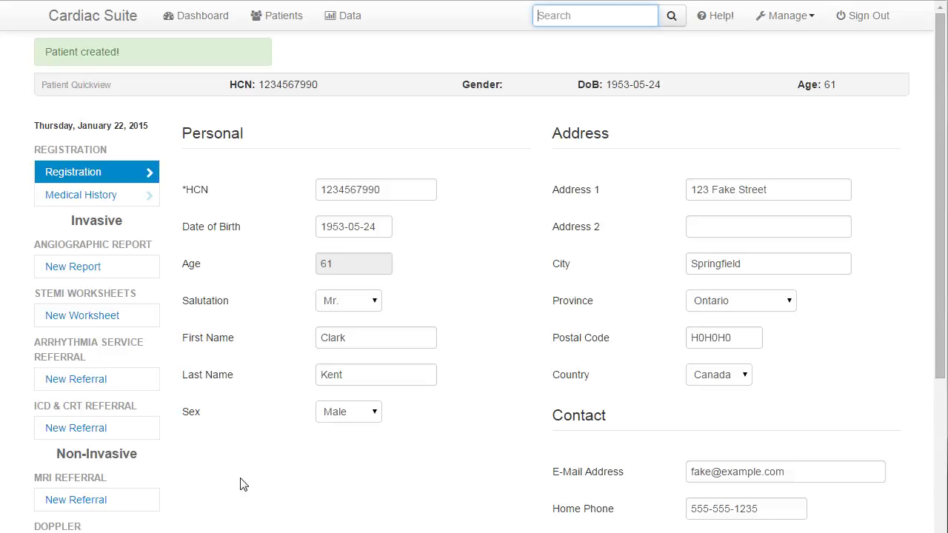
# - Start a new angiographic report dated 2015-01-22
pyautogui.scroll(-1, 474, 296)
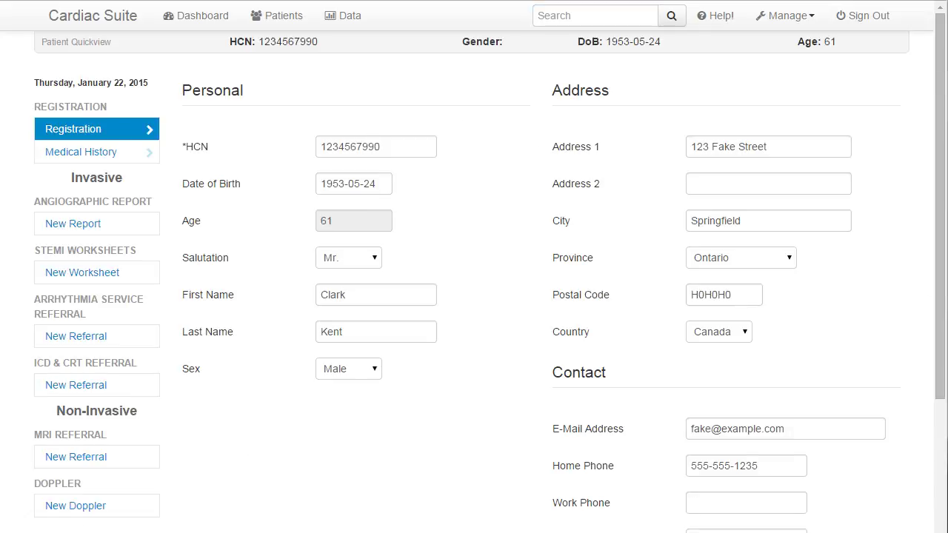
pyautogui.click(123, 226)
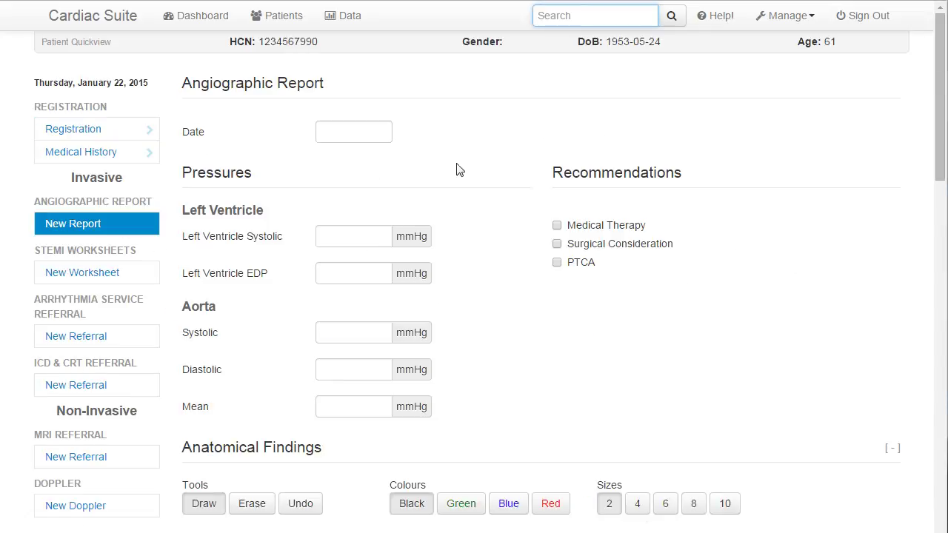
pyautogui.click(352, 136)
pyautogui.click(436, 272)
# - Enter LV systolic 131, LV EDP 132, and aortic systolic and diastolic 133 mmHg
pyautogui.click(353, 237)
pyautogui.write('131')
pyautogui.click(362, 275)
pyautogui.write('132')
pyautogui.click(360, 333)
pyautogui.write('133')
pyautogui.click(358, 368)
pyautogui.write('133')
pyautogui.click(353, 405)
# - Enter aortic mean 133 and check Medical Therapy, Surgical Consideration and PTCA
pyautogui.write('133')
pyautogui.click(606, 225)
pyautogui.click(606, 244)
pyautogui.click(585, 262)
pyautogui.moveTo(940, 151); pyautogui.dragTo(941, 287)
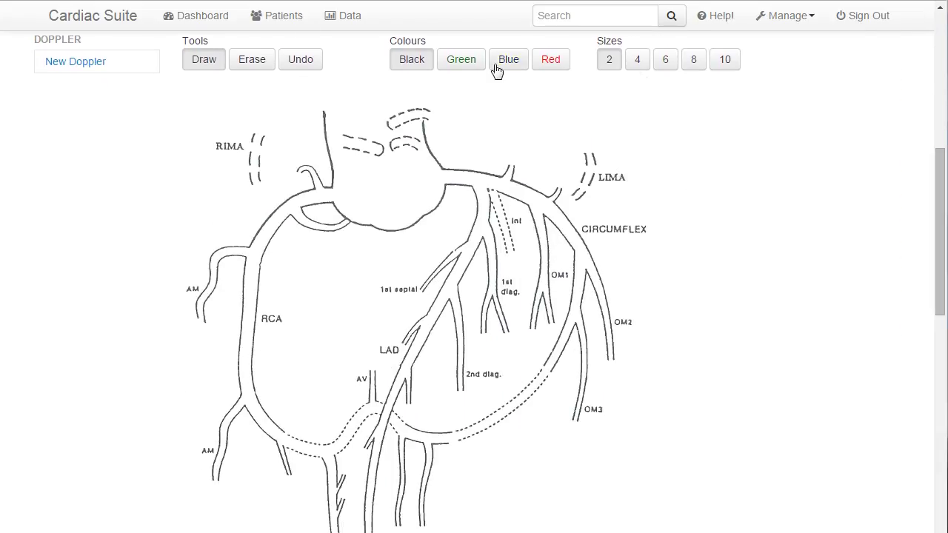
# - Draw a size-4 black zigzag across the RCA and a size-10 red mark over the left main
pyautogui.click(636, 62)
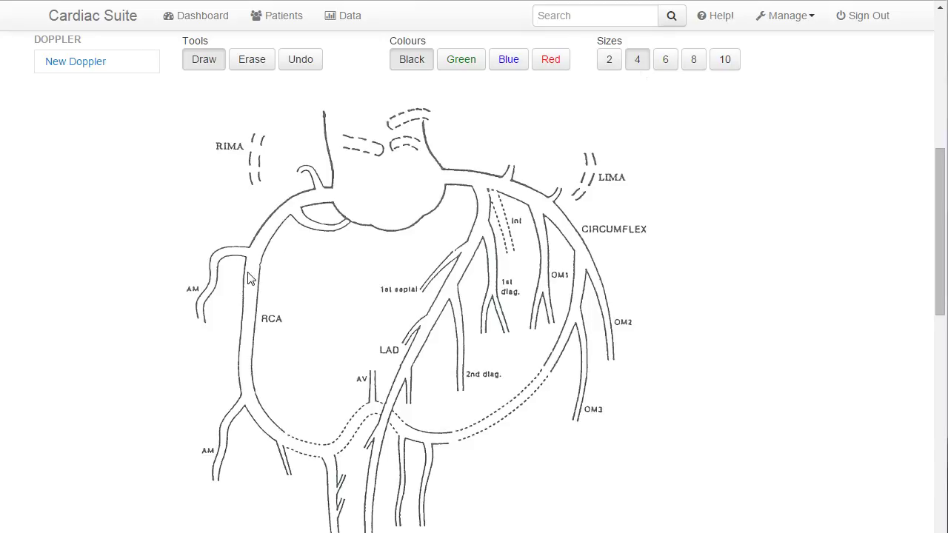
pyautogui.moveTo(243, 275)
pyautogui.mouseDown()
pyautogui.moveTo(259, 284)
pyautogui.moveTo(245, 300)
pyautogui.moveTo(259, 307)
pyautogui.moveTo(248, 333)
pyautogui.mouseUp()
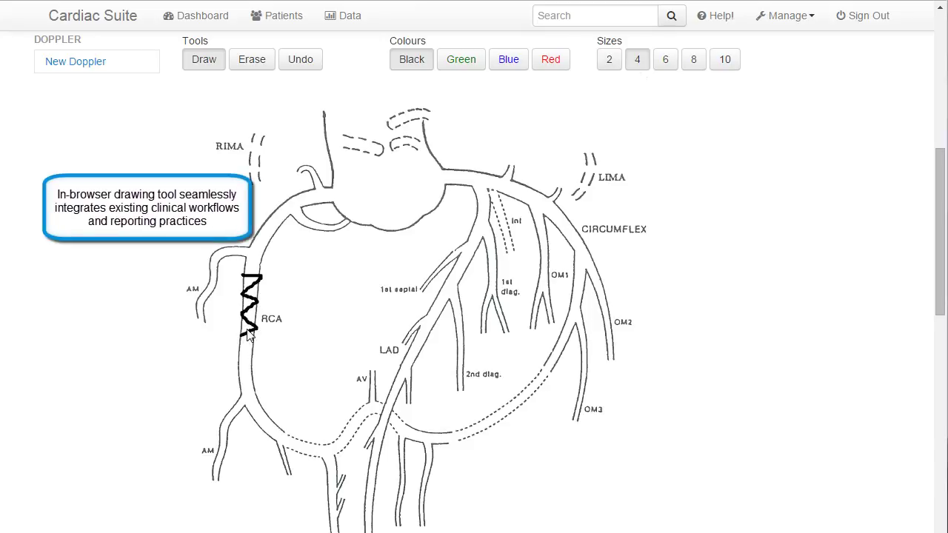
pyautogui.click(552, 61)
pyautogui.click(723, 60)
pyautogui.moveTo(444, 167)
pyautogui.mouseDown()
pyautogui.moveTo(476, 189)
pyautogui.moveTo(465, 238)
pyautogui.moveTo(496, 256)
pyautogui.moveTo(492, 200)
pyautogui.moveTo(447, 174)
pyautogui.moveTo(487, 182)
pyautogui.moveTo(474, 228)
pyautogui.mouseUp()
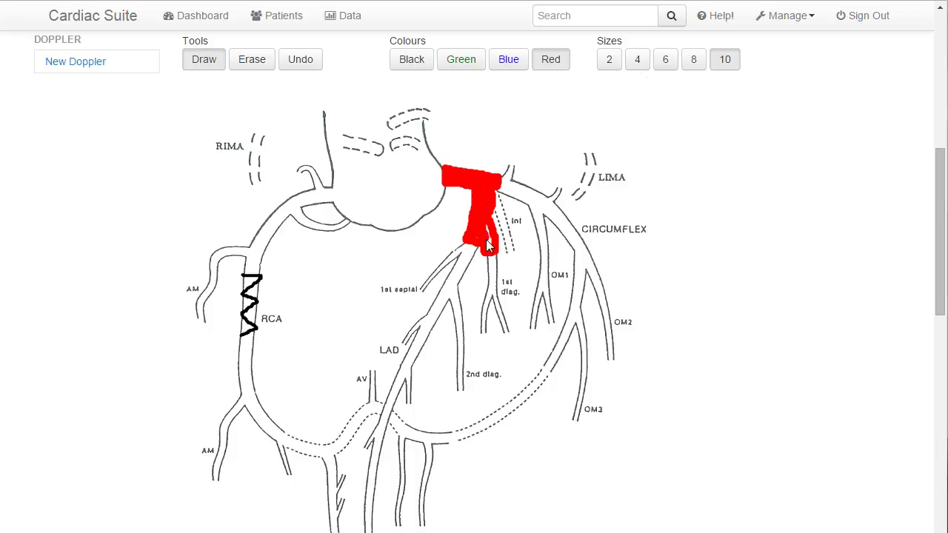
# - Mark the OM3 segment green at size 6 and the lower vessel blue at size 4, then select black
pyautogui.click(449, 57)
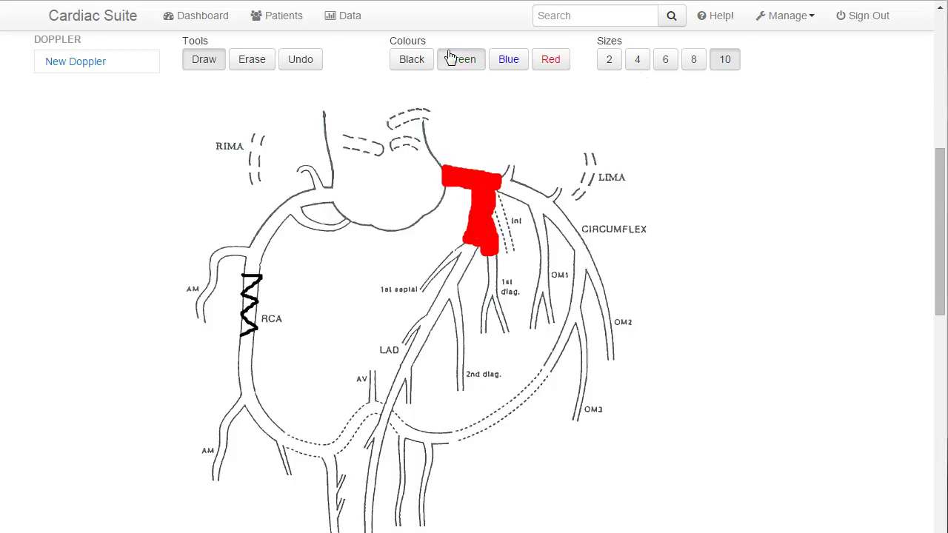
pyautogui.click(665, 59)
pyautogui.moveTo(448, 430)
pyautogui.mouseDown()
pyautogui.moveTo(473, 425)
pyautogui.moveTo(548, 370)
pyautogui.moveTo(524, 406)
pyautogui.moveTo(460, 449)
pyautogui.mouseUp()
pyautogui.click(518, 60)
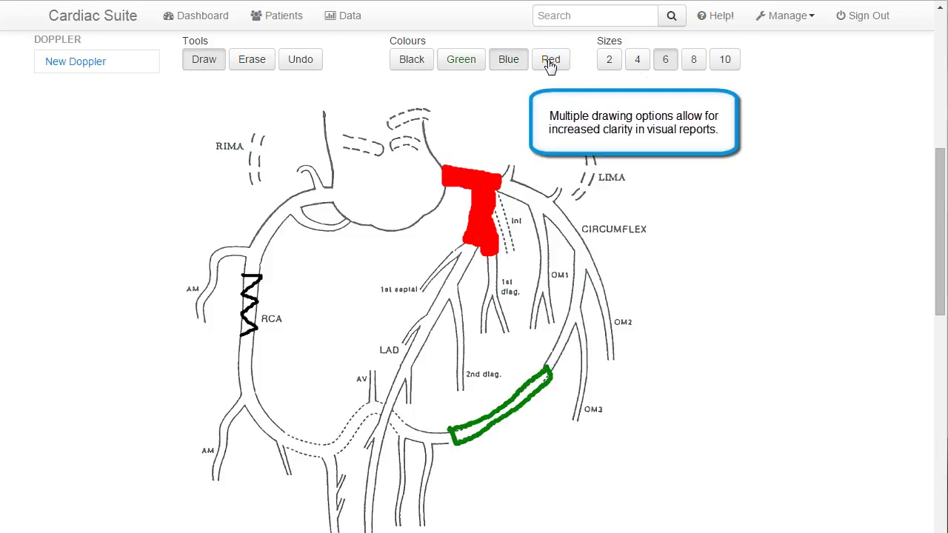
pyautogui.click(635, 61)
pyautogui.moveTo(295, 443)
pyautogui.mouseDown()
pyautogui.moveTo(334, 441)
pyautogui.moveTo(361, 415)
pyautogui.moveTo(339, 454)
pyautogui.moveTo(295, 458)
pyautogui.mouseUp()
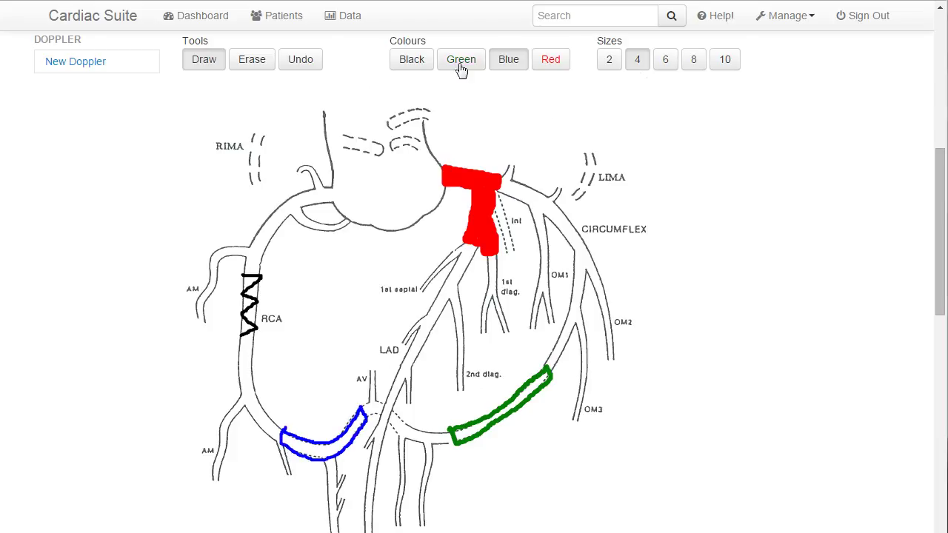
pyautogui.click(409, 65)
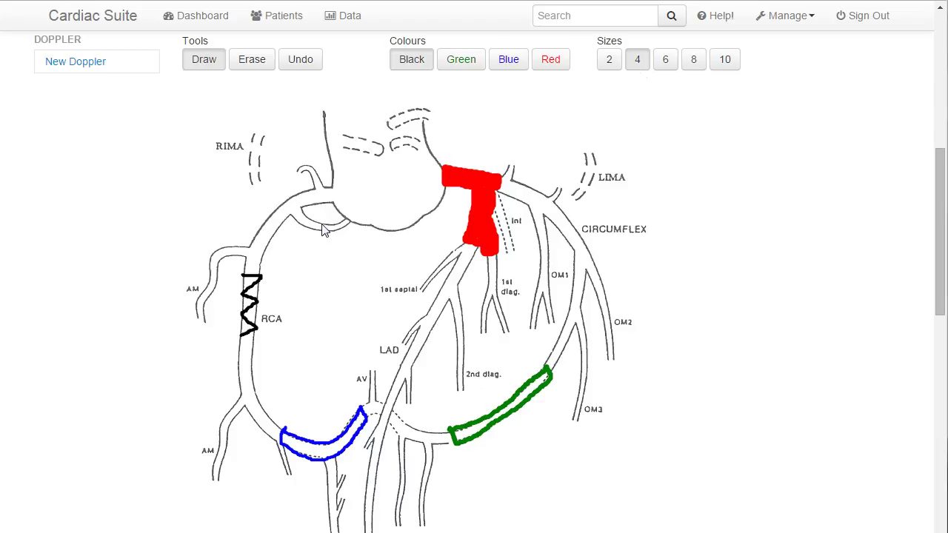
# - Undo the stray black dot, then draw and fully undo a looping black test stroke
pyautogui.click(313, 62)
pyautogui.click(313, 63)
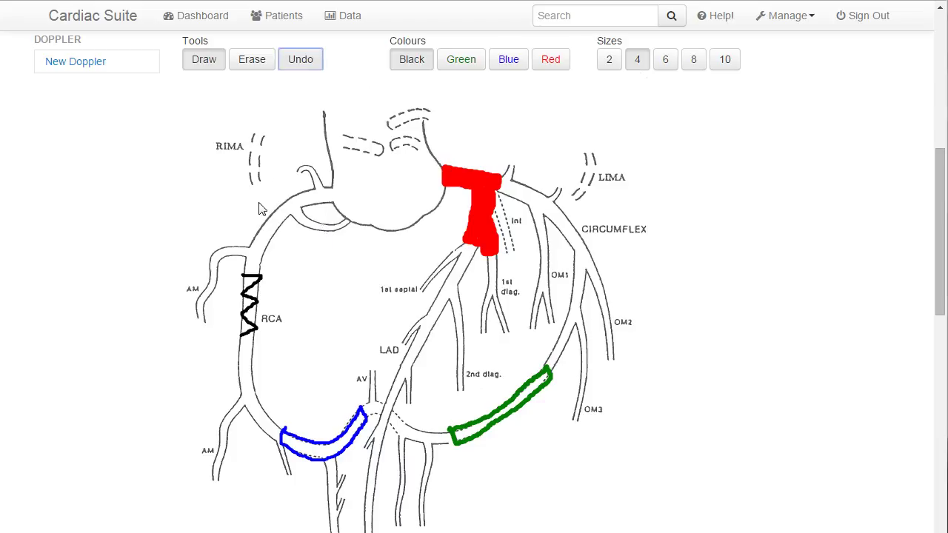
pyautogui.moveTo(329, 272)
pyautogui.mouseDown()
pyautogui.moveTo(387, 264)
pyautogui.moveTo(439, 293)
pyautogui.moveTo(516, 299)
pyautogui.mouseUp()
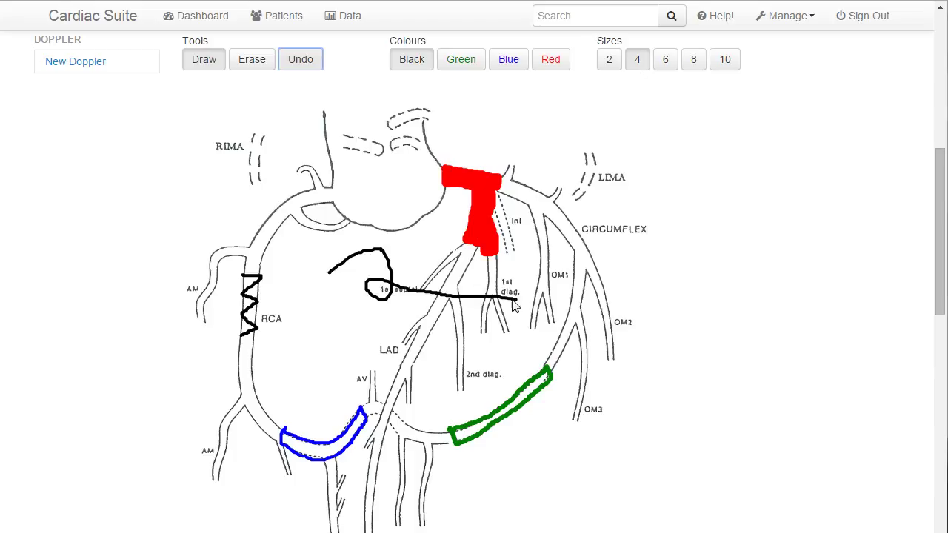
pyautogui.click(300, 56)
pyautogui.click(299, 57)
pyautogui.click(299, 57)
pyautogui.click(300, 58)
pyautogui.click(300, 58)
pyautogui.click(300, 58)
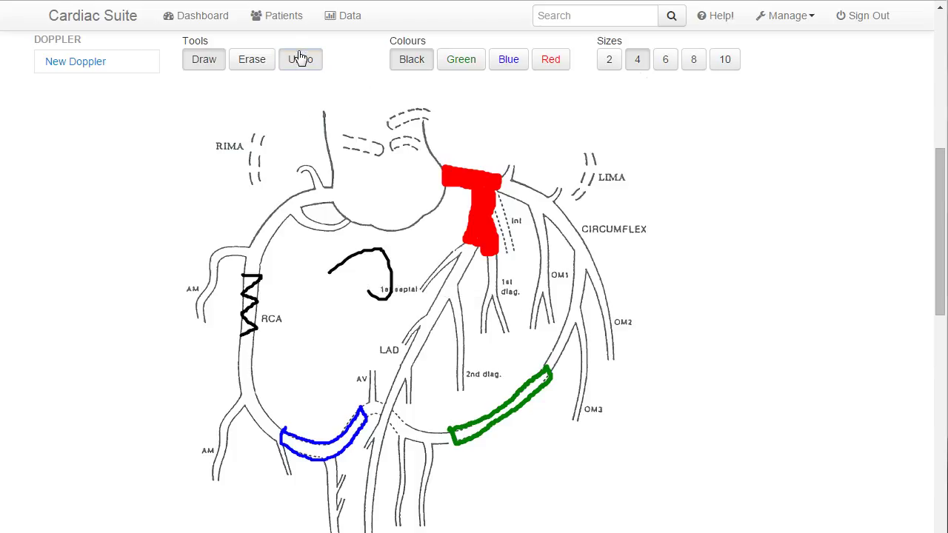
pyautogui.click(300, 58)
pyautogui.click(300, 58)
pyautogui.click(300, 58)
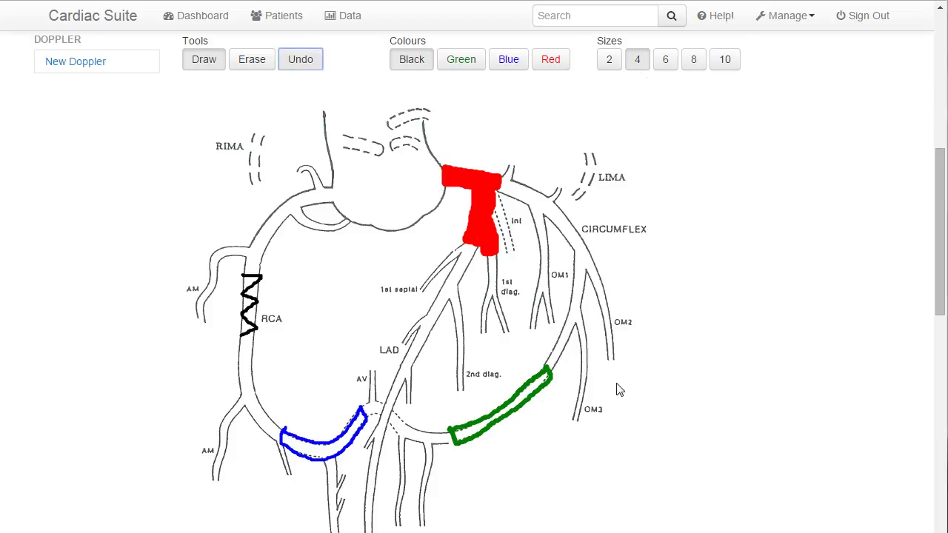
# - Set RAO wall motion in the dropdowns: 2 Normal, 3 Hypokinetic, 4 Akinetic, 5 Dyskinetic
pyautogui.moveTo(939, 195); pyautogui.dragTo(943, 330)
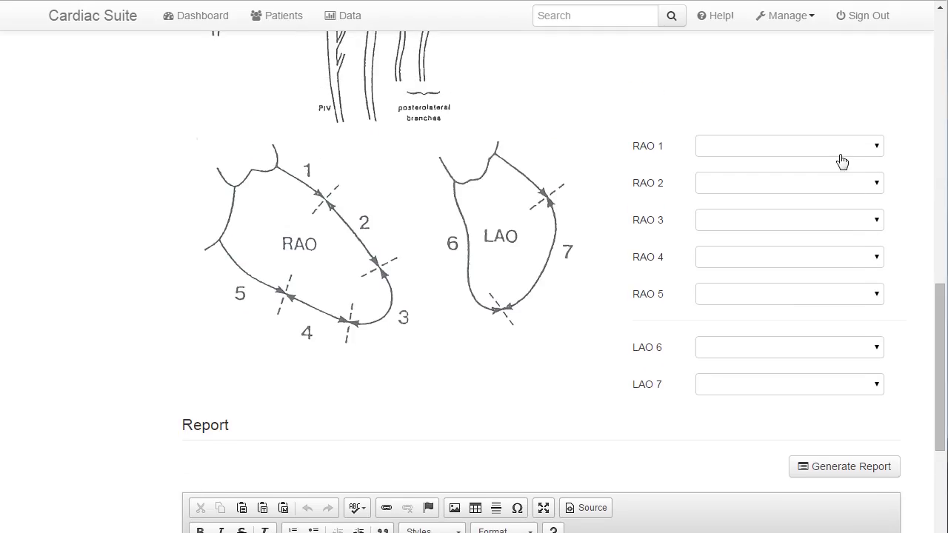
pyautogui.click(835, 146)
pyautogui.press('Escape')
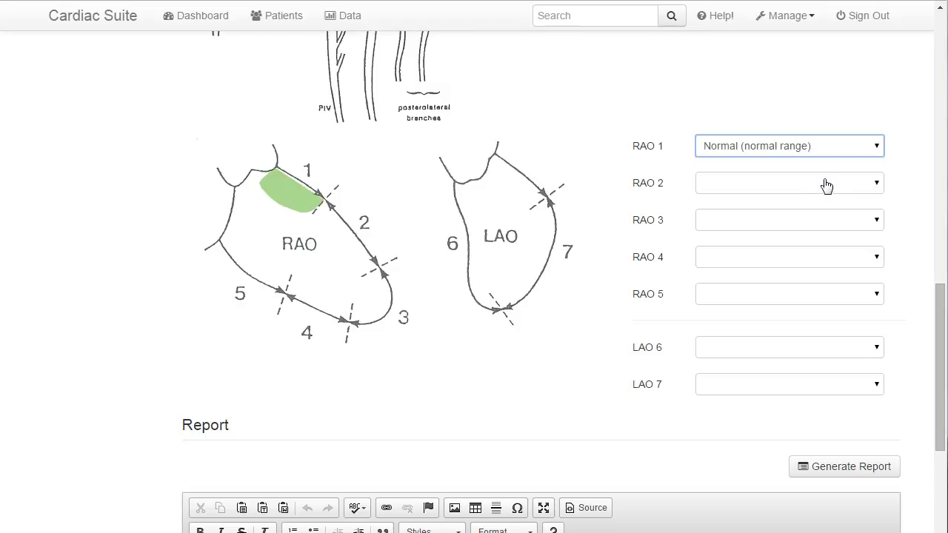
pyautogui.click(824, 185)
pyautogui.click(820, 223)
pyautogui.click(806, 226)
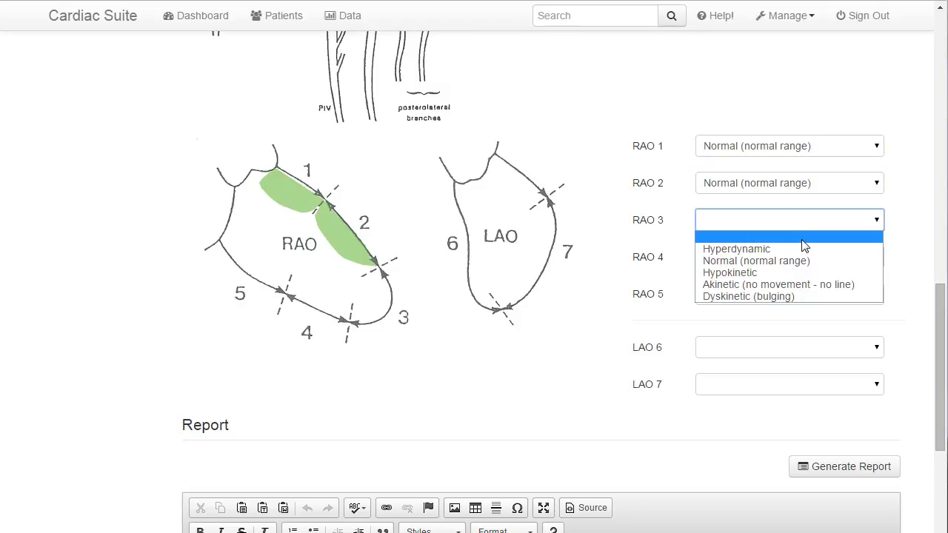
pyautogui.click(801, 268)
pyautogui.click(799, 263)
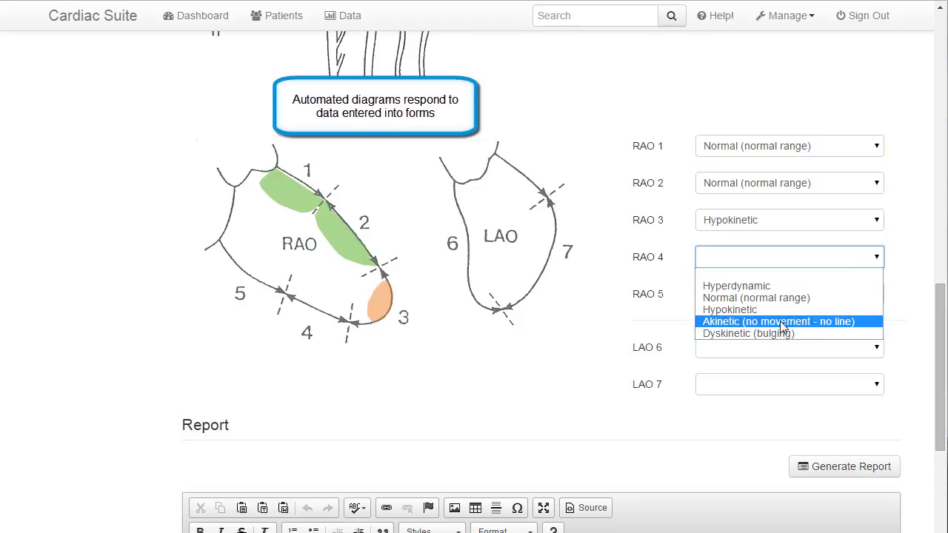
pyautogui.click(779, 321)
pyautogui.click(781, 298)
pyautogui.click(778, 370)
# - Set LAO 6 to Hypokinetic and LAO 7 to Normal on the ventricle diagram
pyautogui.click(462, 218)
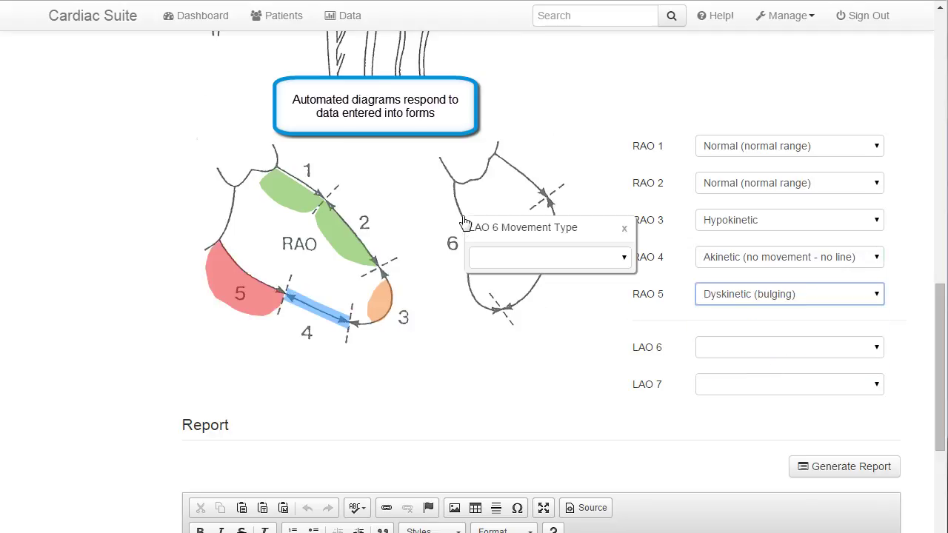
pyautogui.click(503, 260)
pyautogui.click(513, 300)
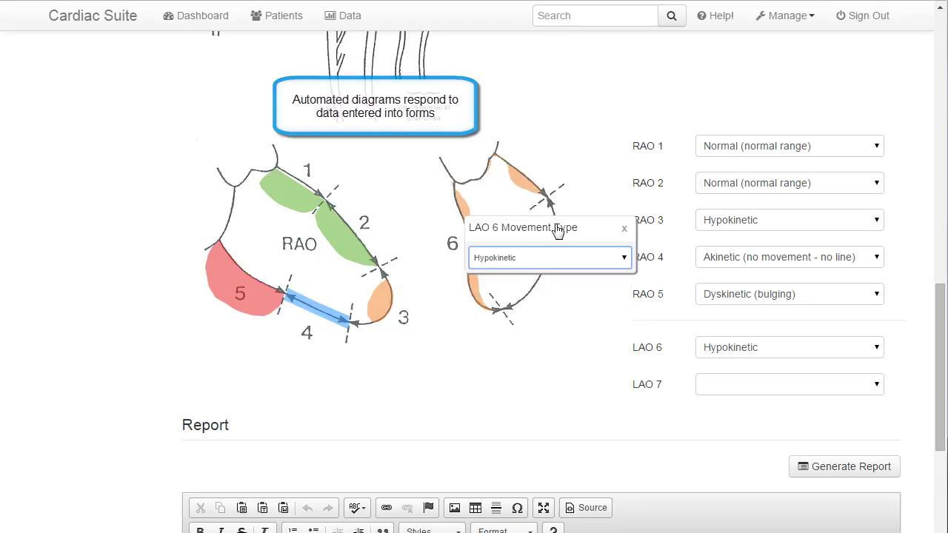
pyautogui.click(624, 228)
pyautogui.click(566, 265)
pyautogui.click(596, 299)
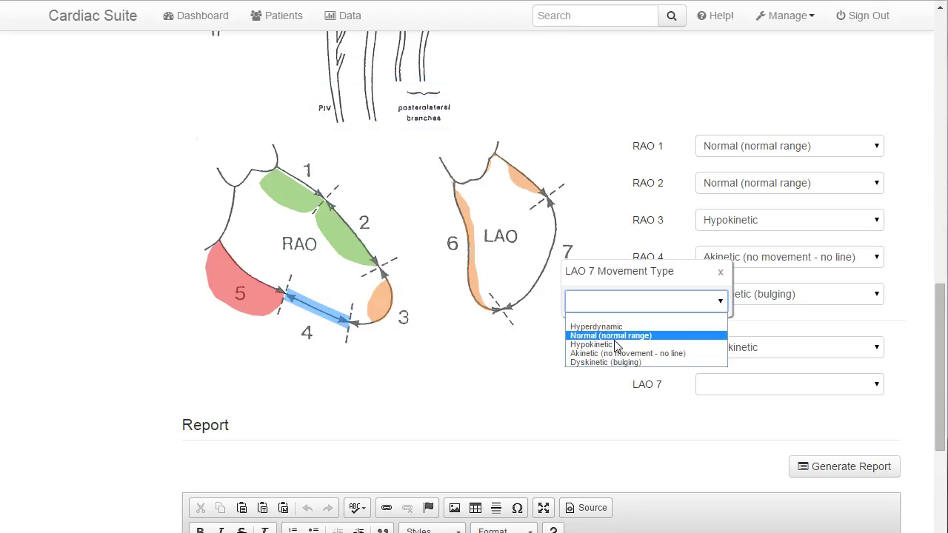
pyautogui.click(616, 340)
pyautogui.click(720, 274)
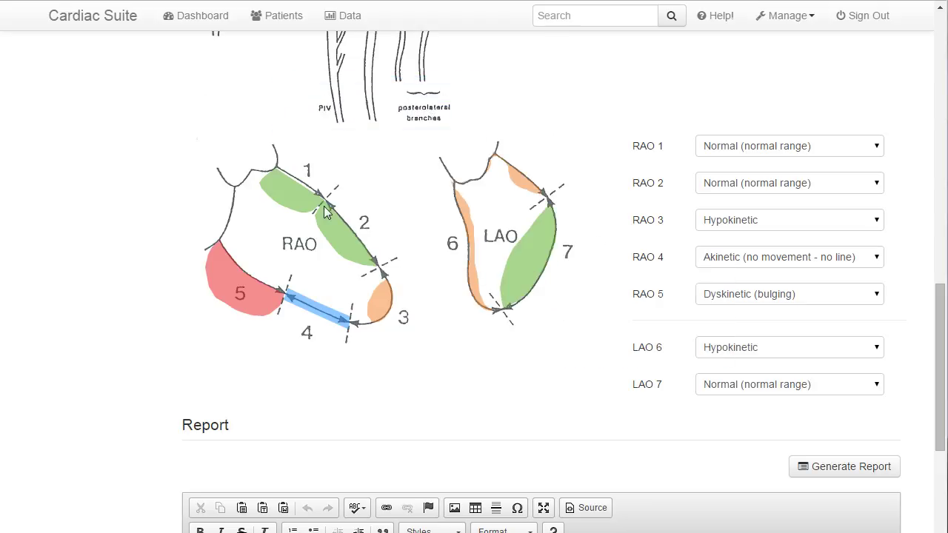
# - Change RAO segment 1 to Hyperdynamic on the ventricle diagram
pyautogui.click(280, 203)
pyautogui.click(364, 235)
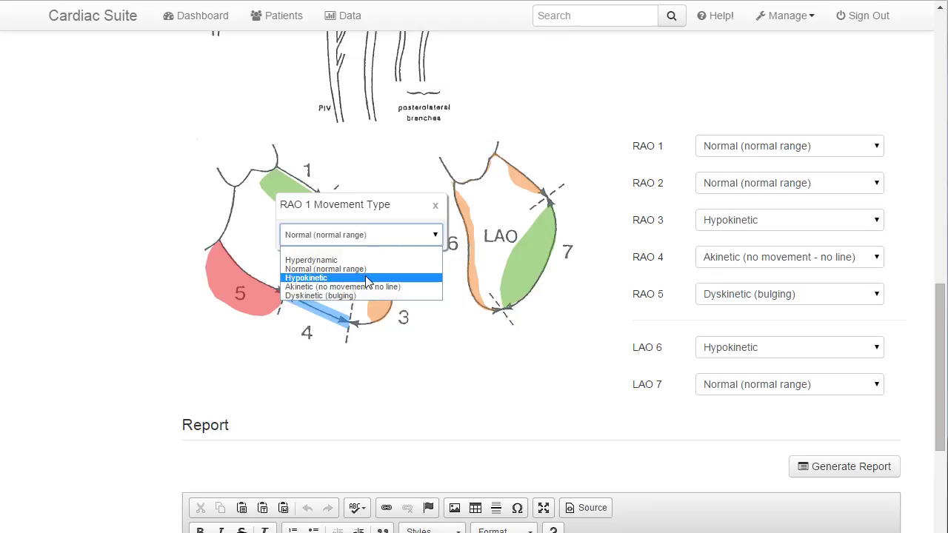
pyautogui.click(371, 258)
pyautogui.click(434, 206)
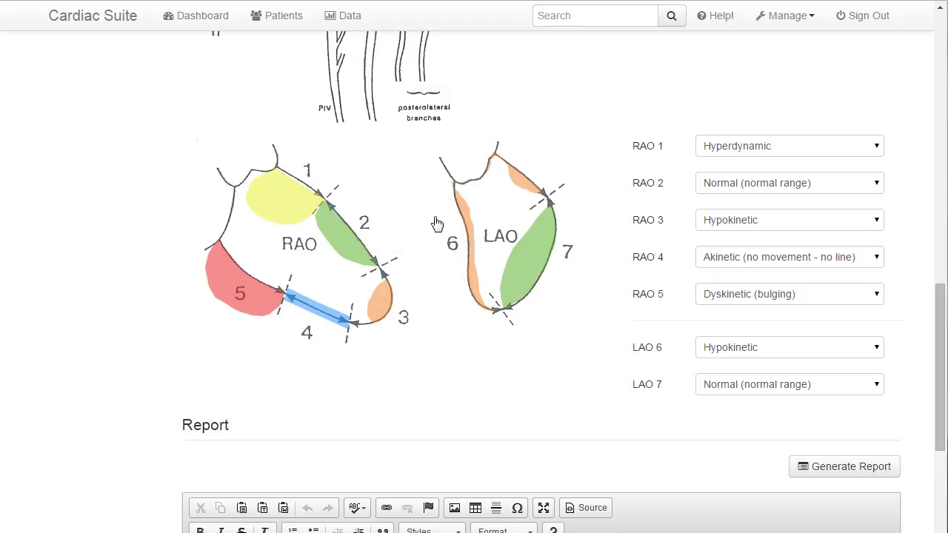
pyautogui.moveTo(939, 308); pyautogui.dragTo(937, 385)
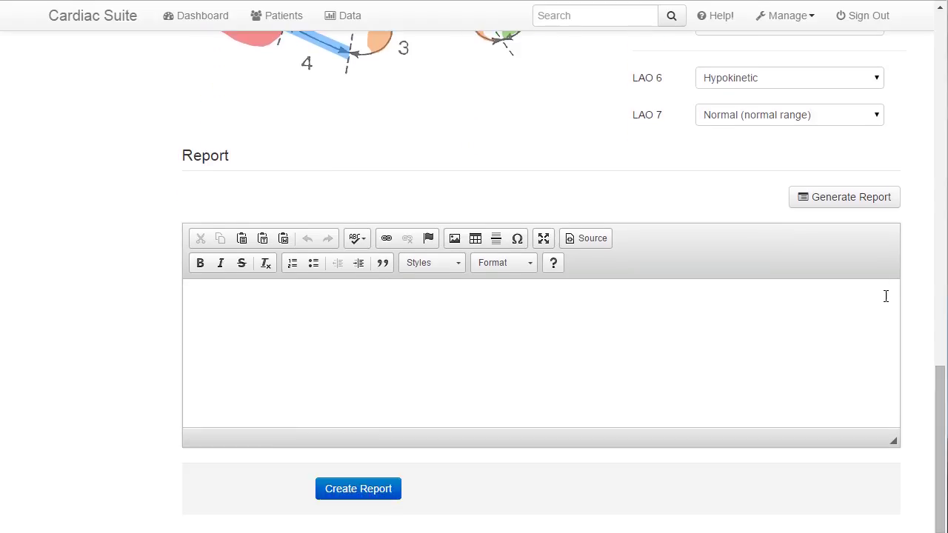
# - Generate the report and review its suggestions, pressures and wall-motion text in the editor
pyautogui.click(820, 200)
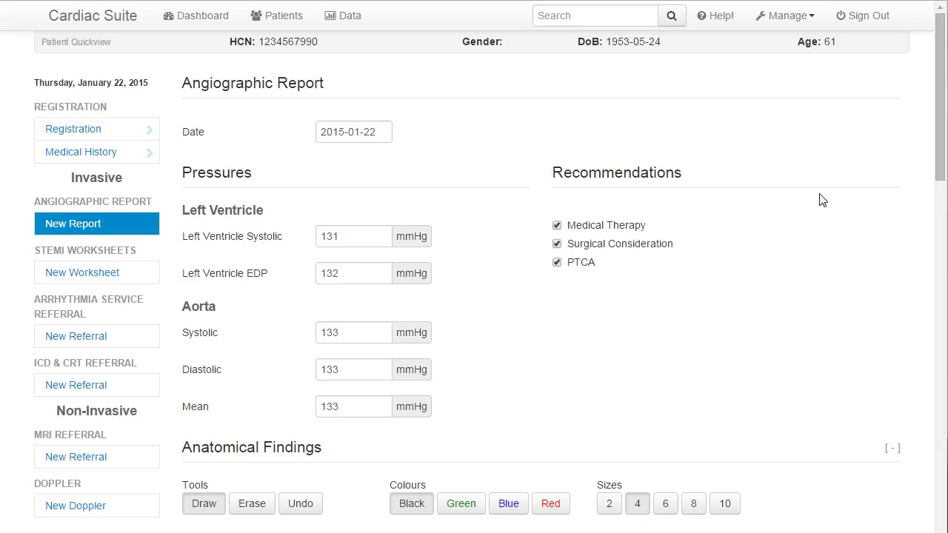
pyautogui.moveTo(941, 33); pyautogui.dragTo(925, 342)
pyautogui.scroll(-2, 926, 342)
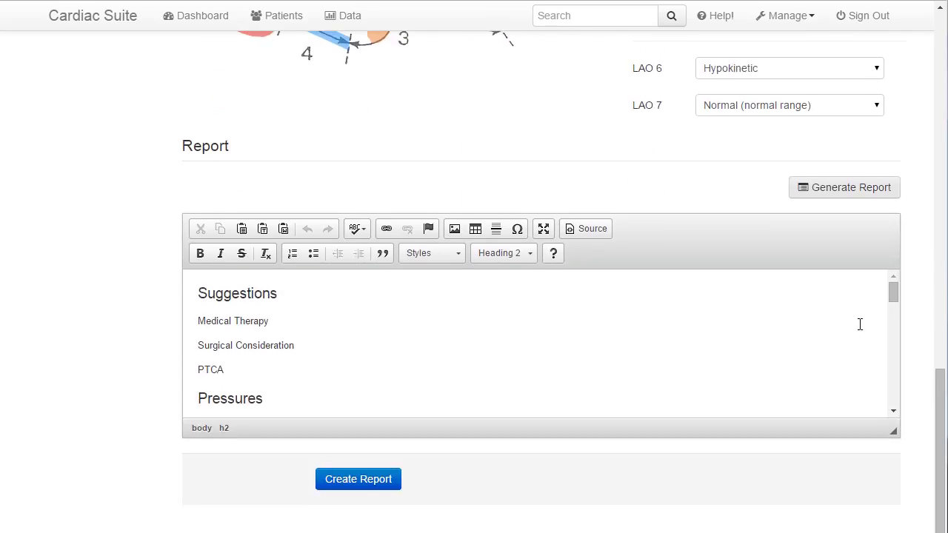
pyautogui.moveTo(892, 294); pyautogui.dragTo(897, 408)
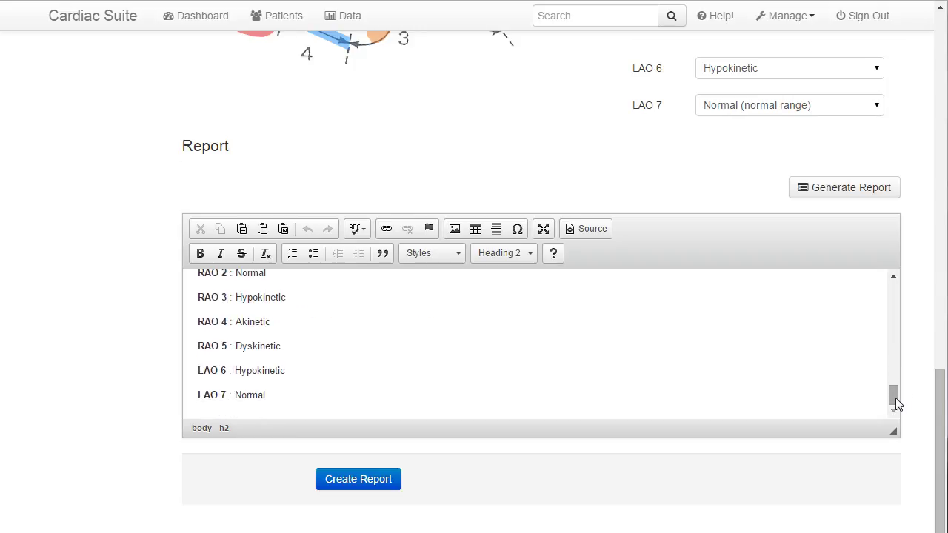
# - Add a bold 'Further Notes on Patient' heading below the LAO 7 : Normal line
pyautogui.click(329, 400)
pyautogui.press('Return')
pyautogui.press('Return')
pyautogui.write('Further Notes on Patient')
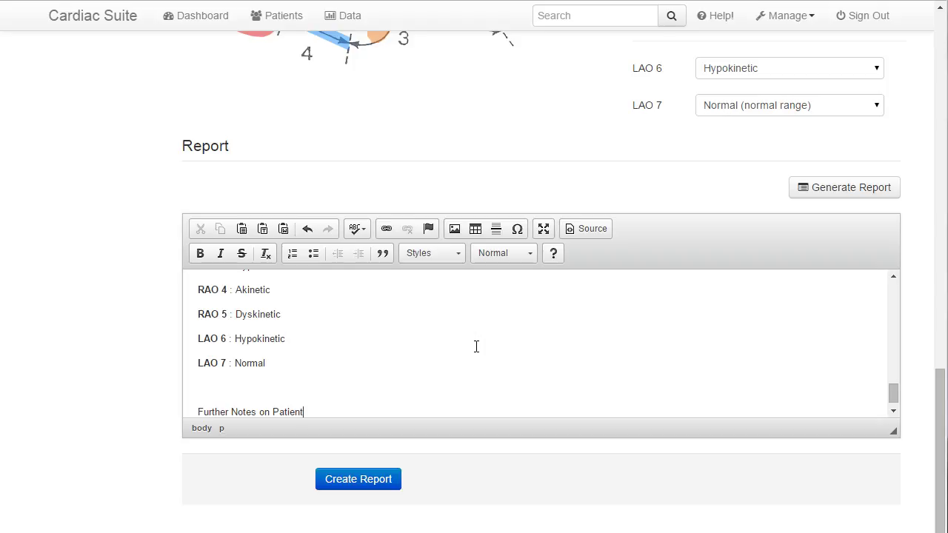
pyautogui.hotkey('ctrl', 'shift', 'Left')
pyautogui.hotkey('ctrl', 'shift', 'Left')
pyautogui.hotkey('ctrl', 'shift', 'Left')
pyautogui.hotkey('ctrl', 'shift', 'Left')
pyautogui.click(200, 254)
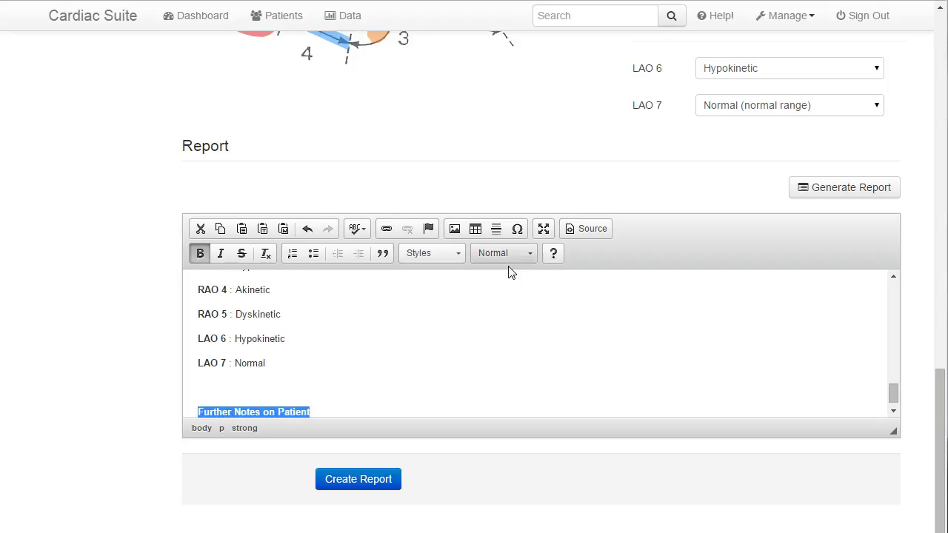
pyautogui.click(436, 375)
pyautogui.click(374, 402)
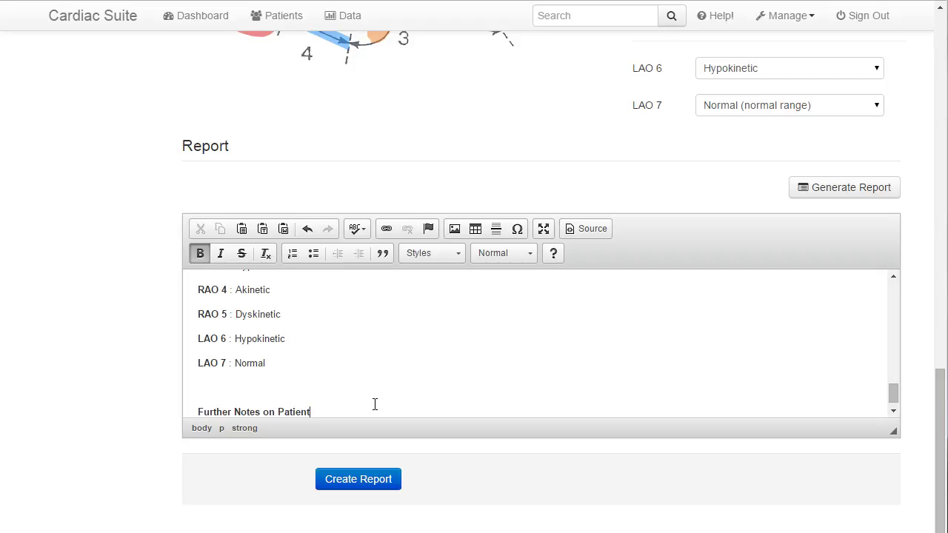
# - List '- Note One' and '- Note Two' under the heading and create the report
pyautogui.press('Return')
pyautogui.write('-')
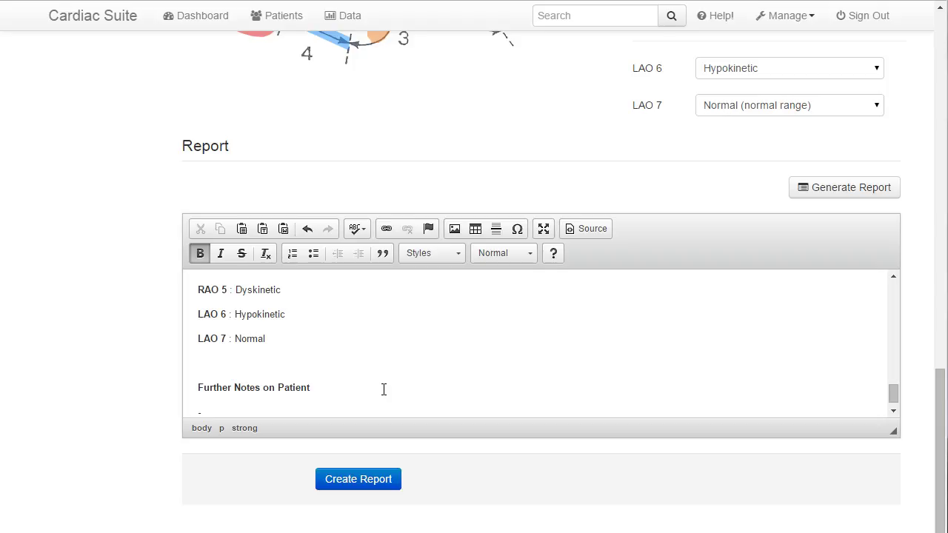
pyautogui.write(' Note One')
pyautogui.press('Return')
pyautogui.write('- Note Two')
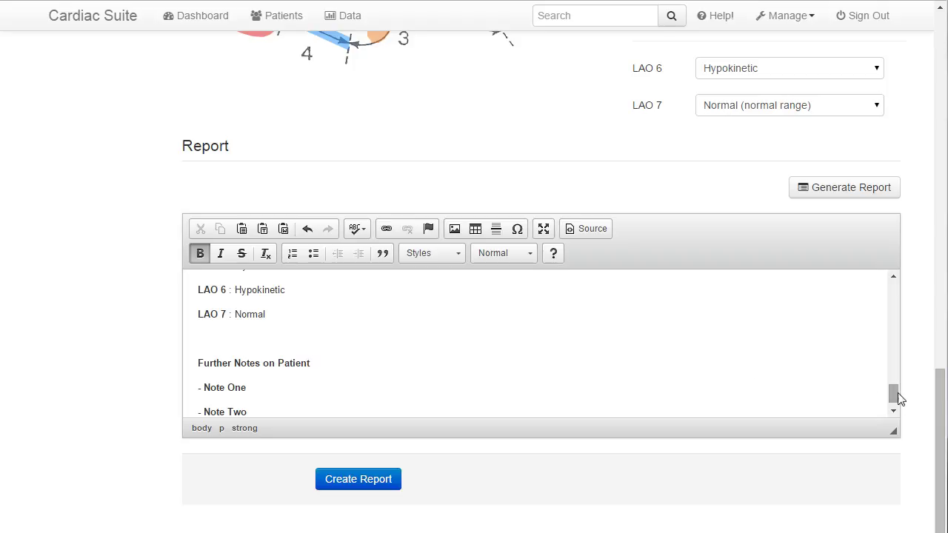
pyautogui.scroll(-1, 893, 403)
pyautogui.click(341, 481)
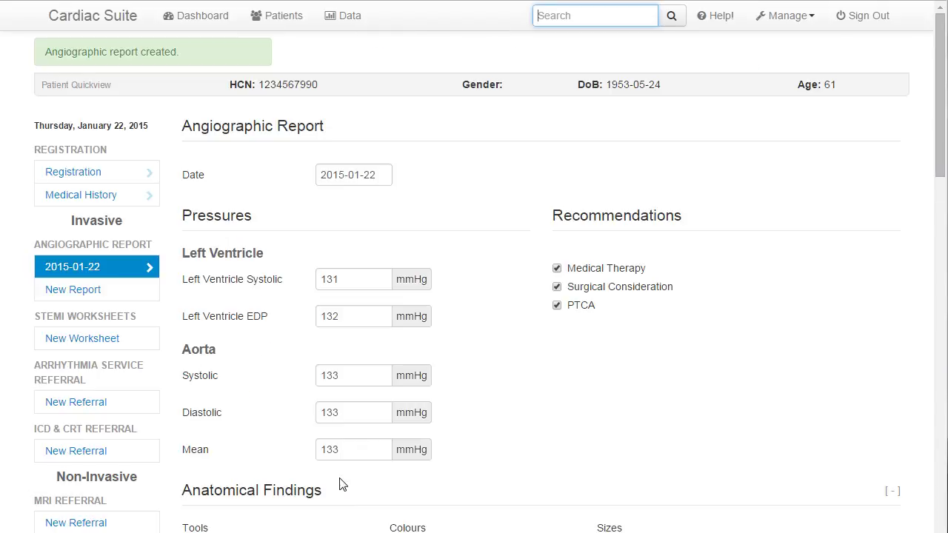
# - Scroll through the generated report text to check the Diagram Summaries
pyautogui.moveTo(940, 52); pyautogui.dragTo(935, 416)
pyautogui.moveTo(894, 295); pyautogui.dragTo(899, 338)
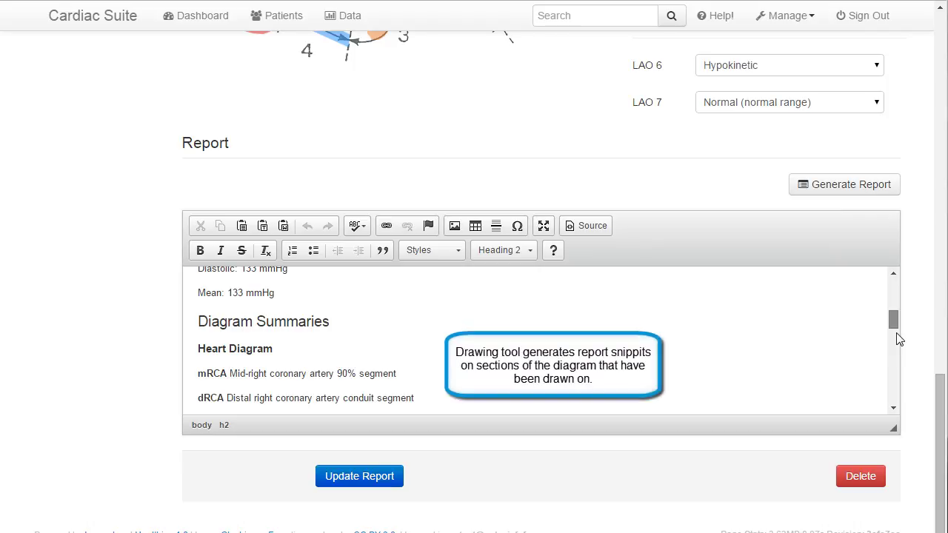
pyautogui.moveTo(896, 333); pyautogui.dragTo(895, 417)
pyautogui.moveTo(941, 506); pyautogui.dragTo(940, 147)
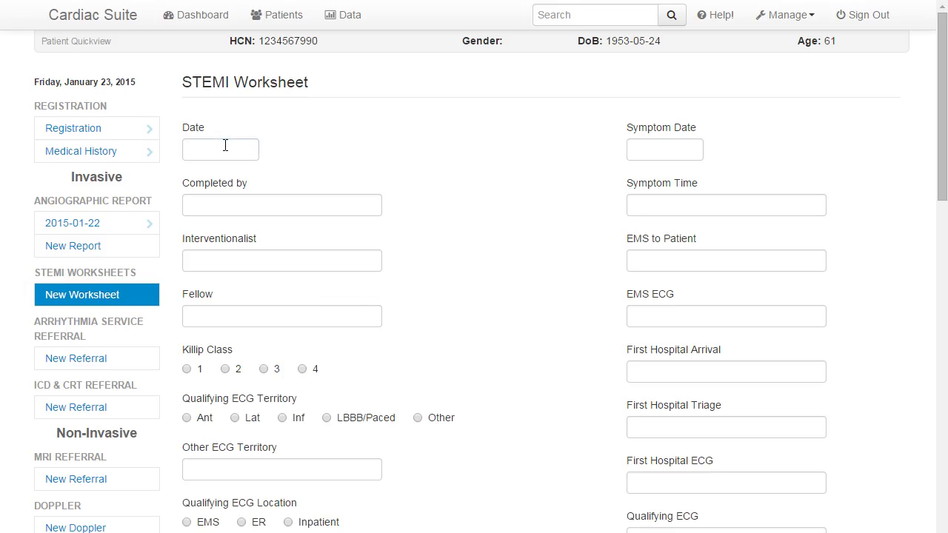
# - Set the worksheet date to 2015-01-23 and enter the completed-by, interventionalist and fellow clinician names
pyautogui.click(229, 146)
pyautogui.click(294, 290)
pyautogui.click(273, 205)
pyautogui.write('Dr.Jones')
pyautogui.press('Tab')
pyautogui.write('Dr.Z')
pyautogui.press('Tab')
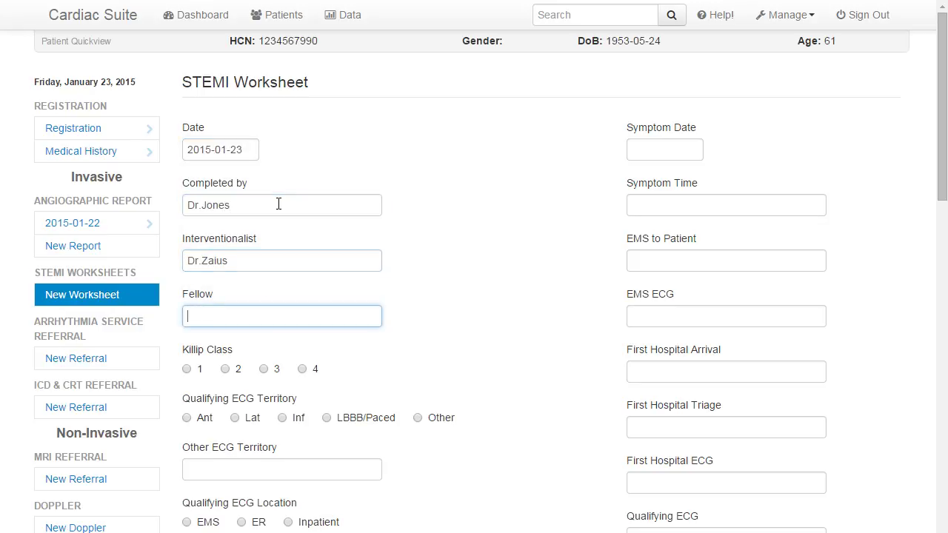
pyautogui.write('Mr.Cleric')
# - Choose Killip Class 2, Lat ECG territory, ER ECG location, ER presentation and UH initial presentation
pyautogui.click(237, 370)
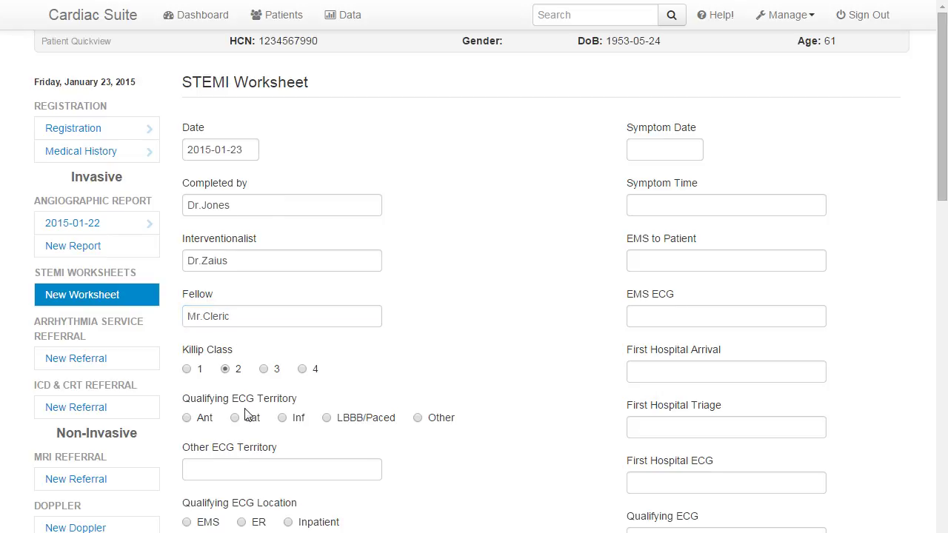
pyautogui.click(248, 418)
pyautogui.scroll(-2, 338, 434)
pyautogui.click(255, 353)
pyautogui.click(251, 398)
pyautogui.scroll(-1, 250, 398)
pyautogui.click(251, 353)
# - Answer No for post-lysis CP, post-lysis STE, STEMI symptoms and stent thrombosis; record PCI+CABG on LAD
pyautogui.click(248, 455)
pyautogui.scroll(-1, 248, 455)
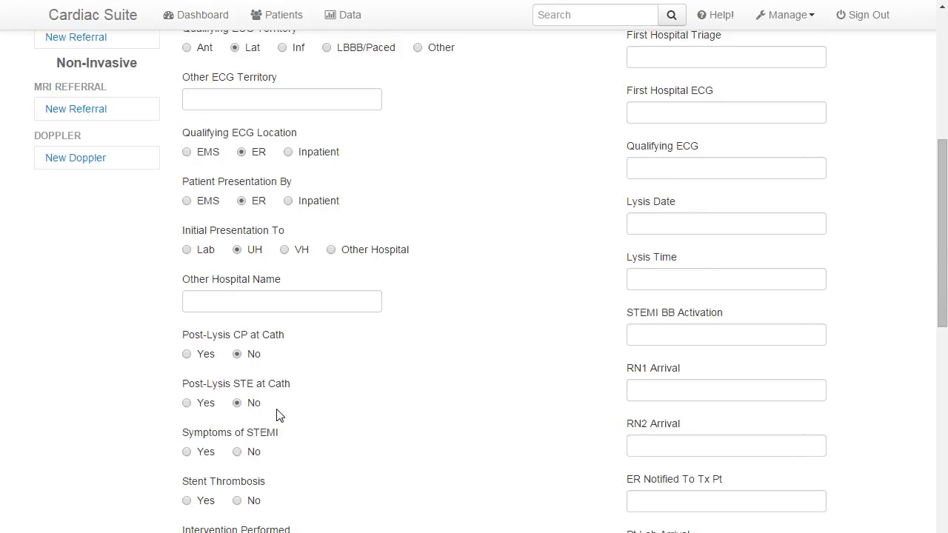
pyautogui.click(254, 410)
pyautogui.scroll(-1, 254, 411)
pyautogui.click(255, 333)
pyautogui.click(252, 379)
pyautogui.click(321, 428)
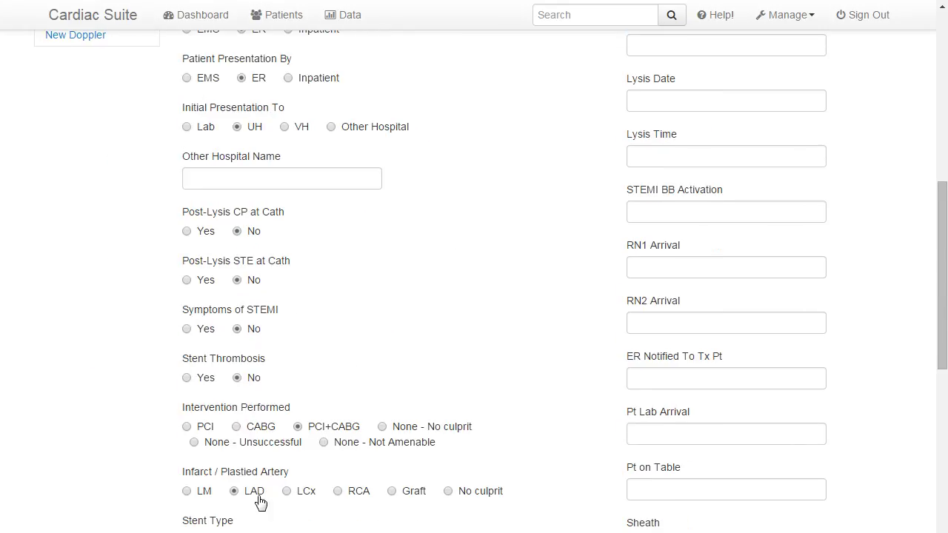
pyautogui.click(254, 491)
# - Choose DES stent, pre stenosis 90 %, post stenosis 0, and both TIMI Flows 0
pyautogui.scroll(-1, 254, 491)
pyautogui.click(263, 420)
pyautogui.scroll(-1, 262, 420)
pyautogui.click(290, 369)
pyautogui.click(195, 419)
pyautogui.click(195, 468)
pyautogui.click(194, 515)
# - Tick Cardiac Arrest under complications and comment 'Patient is now Stable.'
pyautogui.scroll(-3, 501, 374)
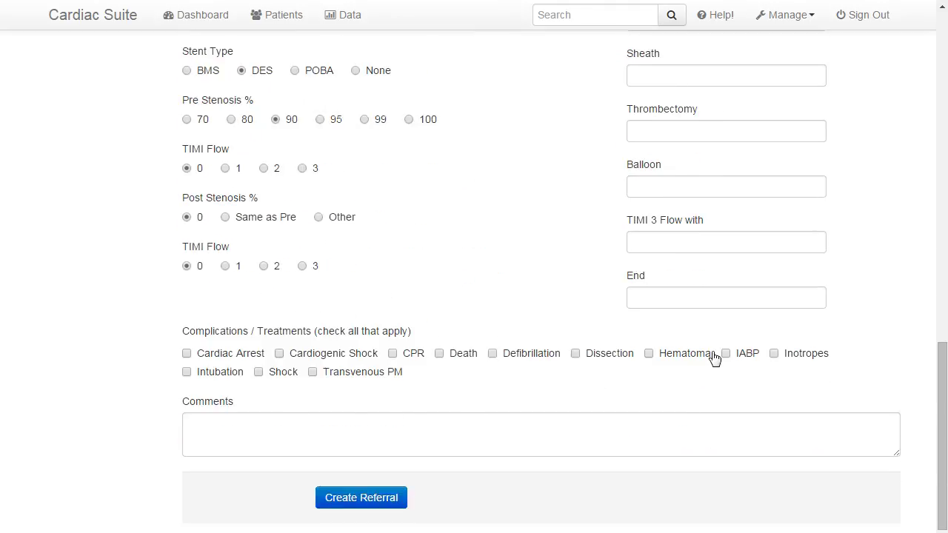
pyautogui.click(244, 357)
pyautogui.click(225, 419)
pyautogui.write('P')
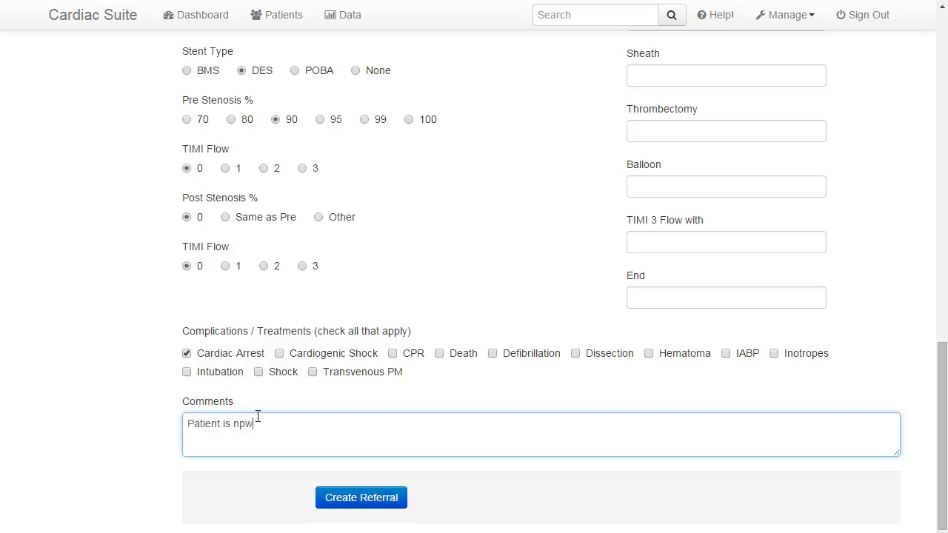
pyautogui.write('atient is now Stable.')
pyautogui.moveTo(942, 368); pyautogui.dragTo(942, 59)
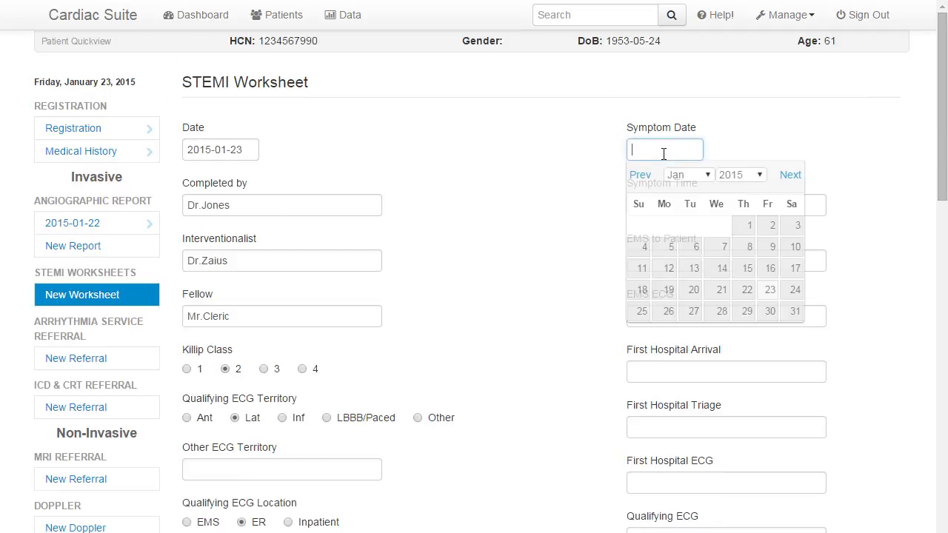
# - Set the symptom date to the 1st and fill Symptom Time through First Hospital Arrival with Example
pyautogui.click(751, 224)
pyautogui.click(723, 212)
pyautogui.doubleClick(724, 211)
pyautogui.click(706, 258)
pyautogui.press('Down')
pyautogui.press('Return')
pyautogui.click(667, 314)
pyautogui.click(681, 370)
pyautogui.write('Example')
# - Fill First Hospital Triage, First Hospital ECG, Qualifying ECG and Lysis Time with Example
pyautogui.click(751, 430)
pyautogui.write('Example')
pyautogui.click(785, 485)
pyautogui.write('Example')
pyautogui.click(780, 505)
pyautogui.click(774, 530)
pyautogui.write('Example')
pyautogui.scroll(-2, 804, 470)
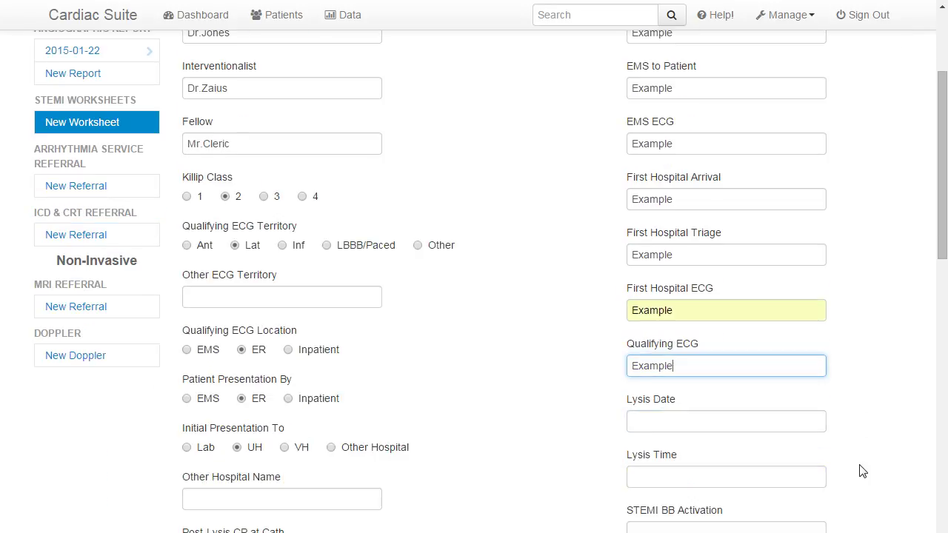
pyautogui.click(680, 420)
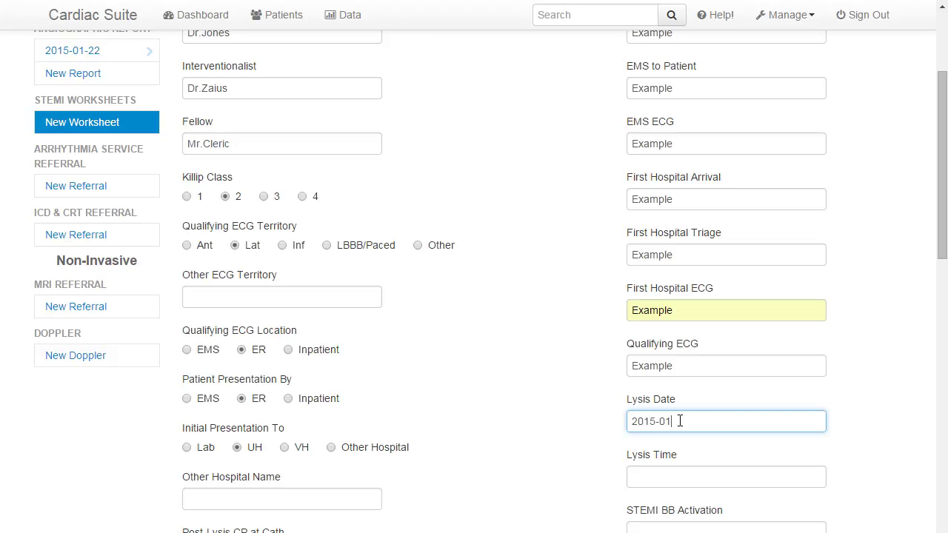
pyautogui.press('Tab')
pyautogui.write('Example')
# - Fill STEMI BB Activation, RN1 Arrival and RN2 Arrival with Example
pyautogui.scroll(-2, 863, 436)
pyautogui.click(766, 416)
pyautogui.write('Example')
pyautogui.press('Tab')
pyautogui.write('Example')
pyautogui.scroll(-2, 596, 467)
pyautogui.press('Tab')
pyautogui.write('Example')
# - Fill ER Notified To Tx Pt, Pt Lab Arrival and Pt on Table with Example
pyautogui.click(648, 399)
pyautogui.write('Example')
pyautogui.click(647, 455)
pyautogui.write('Example')
pyautogui.click(647, 513)
pyautogui.write('Example')
pyautogui.scroll(-3, 563, 422)
# - Fill the Sheath, Thrombectomy and Balloon fields with Example
pyautogui.click(656, 374)
pyautogui.write('Example')
pyautogui.click(647, 427)
pyautogui.write('Example')
pyautogui.click(641, 483)
pyautogui.write('Example')
pyautogui.scroll(-2, 577, 463)
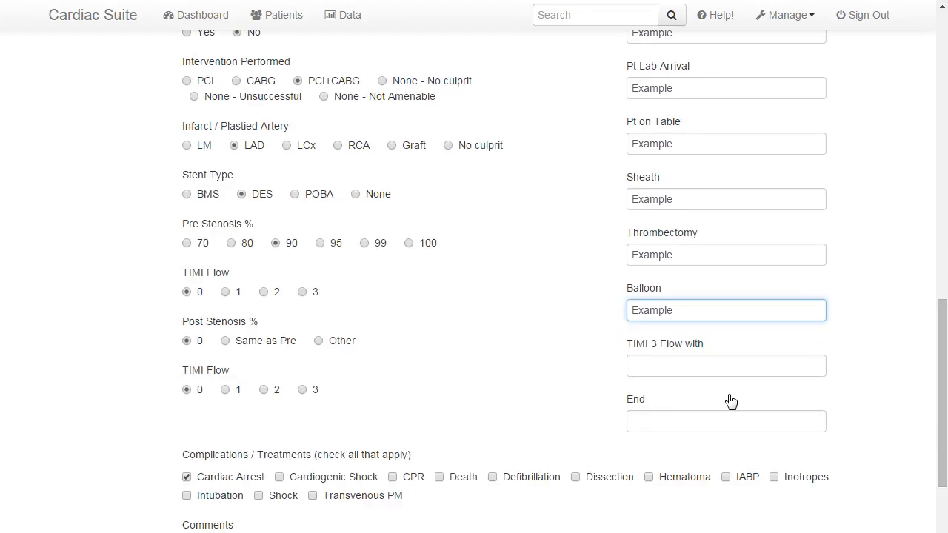
pyautogui.scroll(-2, 622, 429)
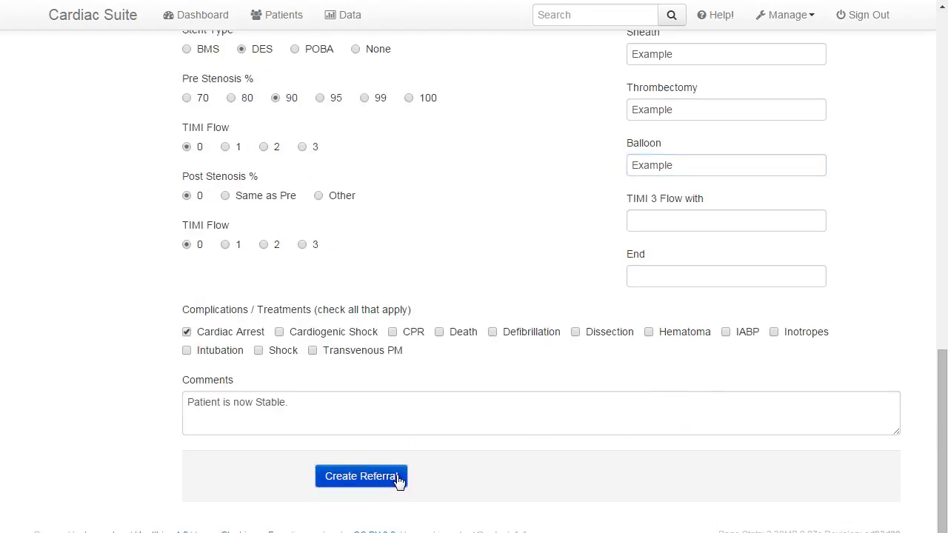
# - Try submitting the STEMI worksheet, which flags the empty TIMI 3 Flow with field
pyautogui.click(400, 478)
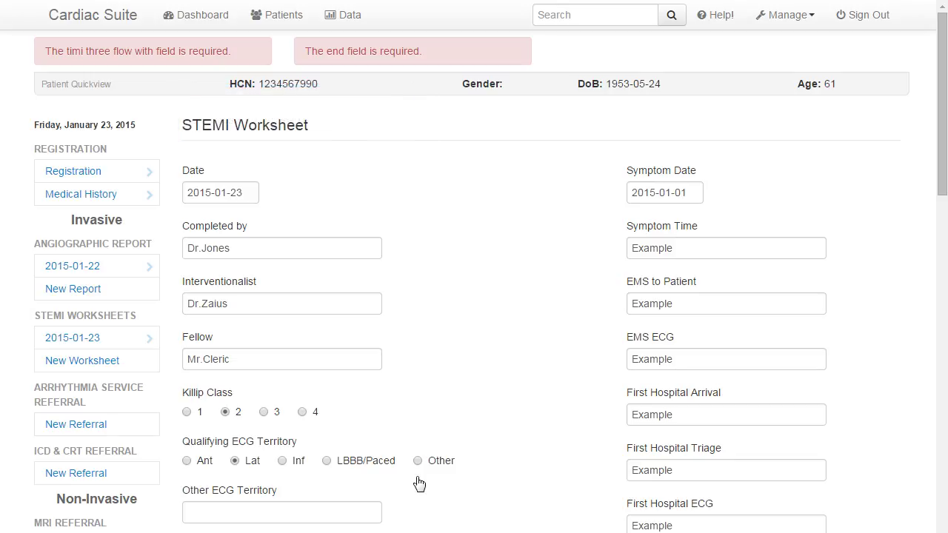
pyautogui.scroll(-10, 511, 477)
pyautogui.click(663, 269)
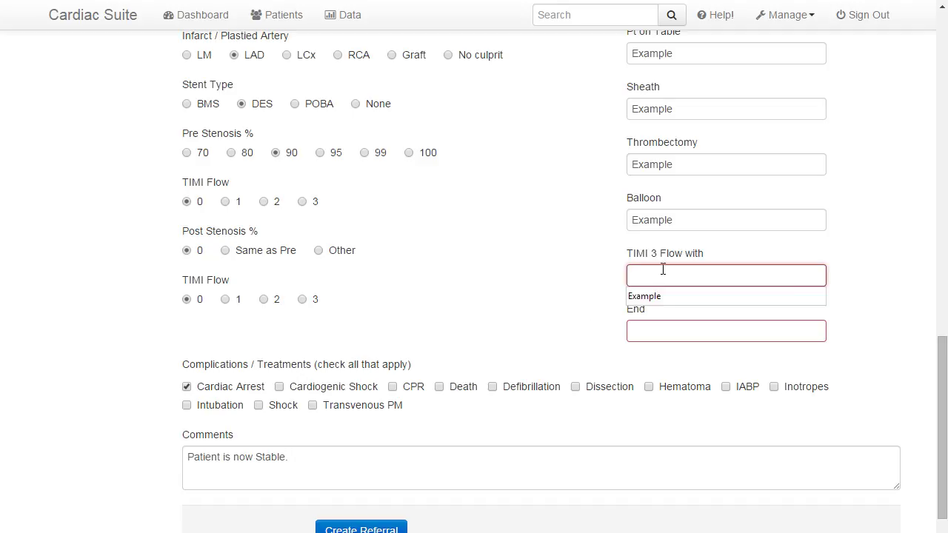
pyautogui.scroll(1, 936, 415)
pyautogui.press('Return')
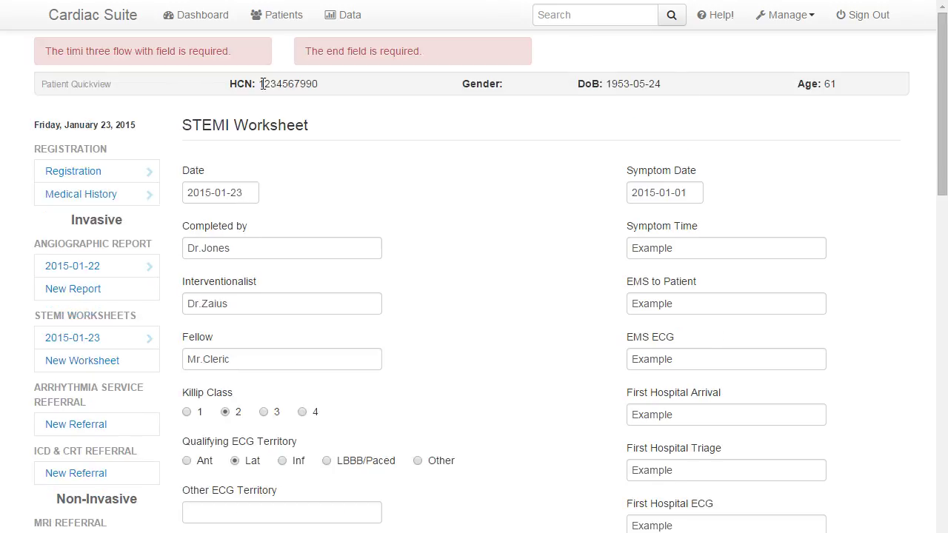
# - Fill TIMI 3 Flow with and End with Example, then submit the worksheet via Create Referral
pyautogui.scroll(-10, 518, 296)
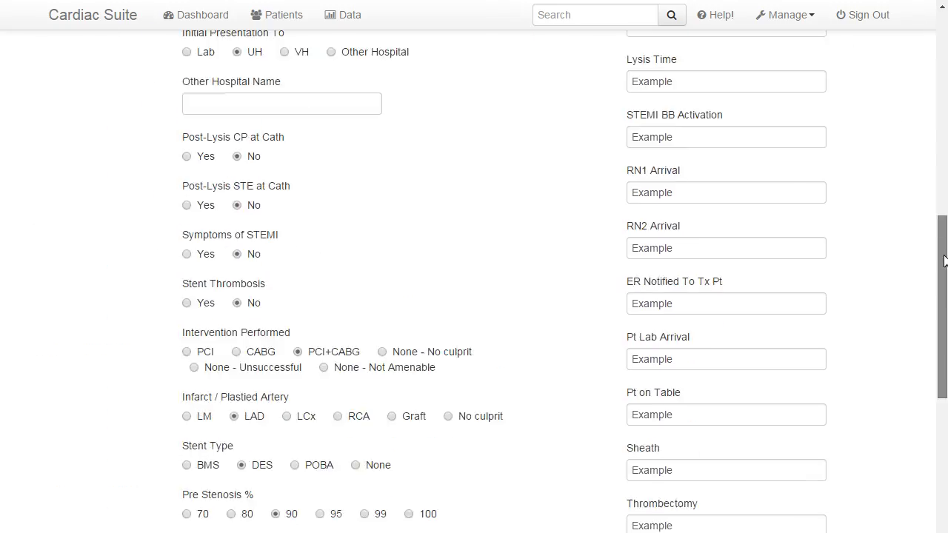
pyautogui.click(772, 303)
pyautogui.click(737, 354)
pyautogui.click(872, 377)
pyautogui.scroll(-2, 417, 459)
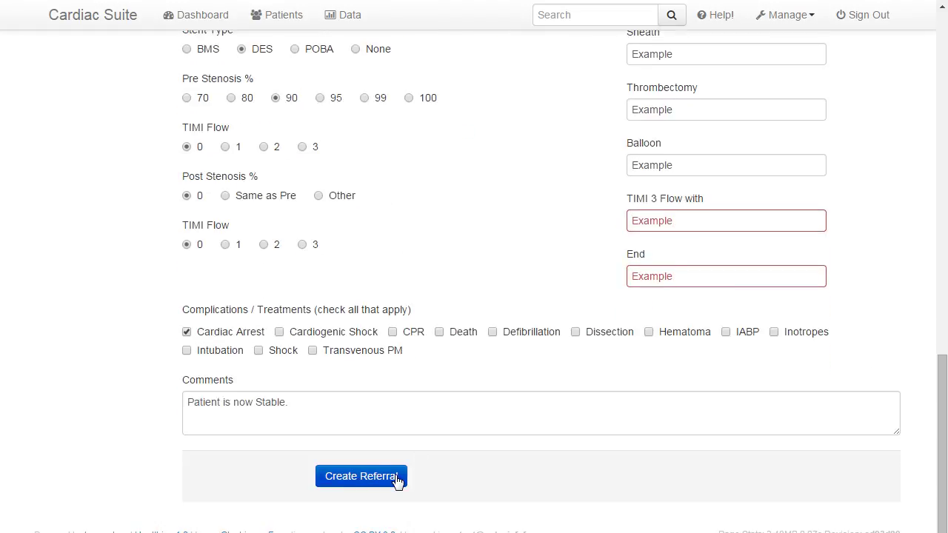
pyautogui.click(398, 477)
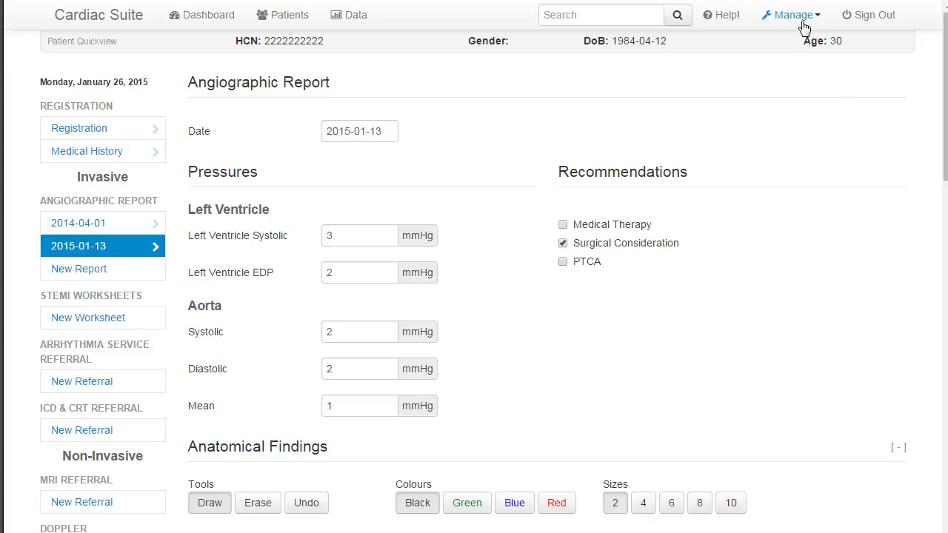
# - View My Profile, the Users list and today's Site Logs, then sign out
pyautogui.click(800, 27)
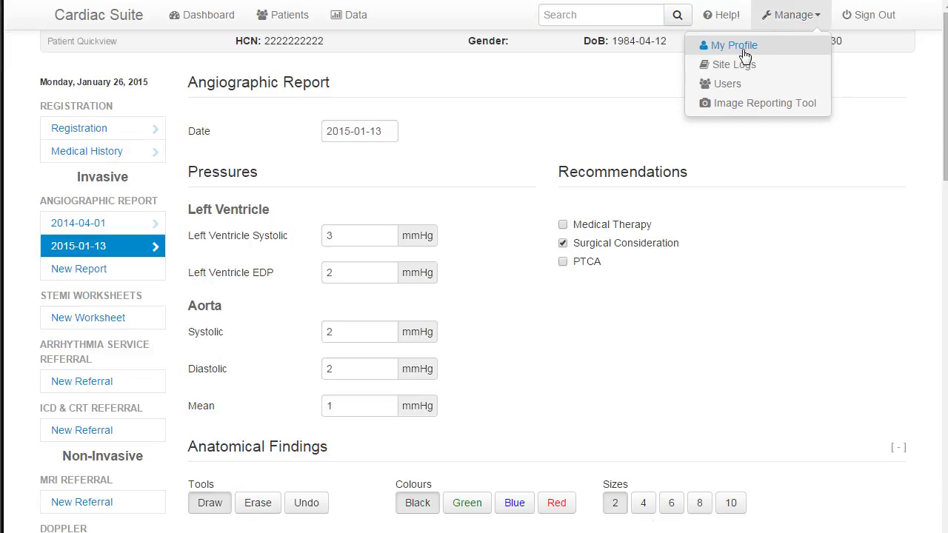
pyautogui.click(744, 49)
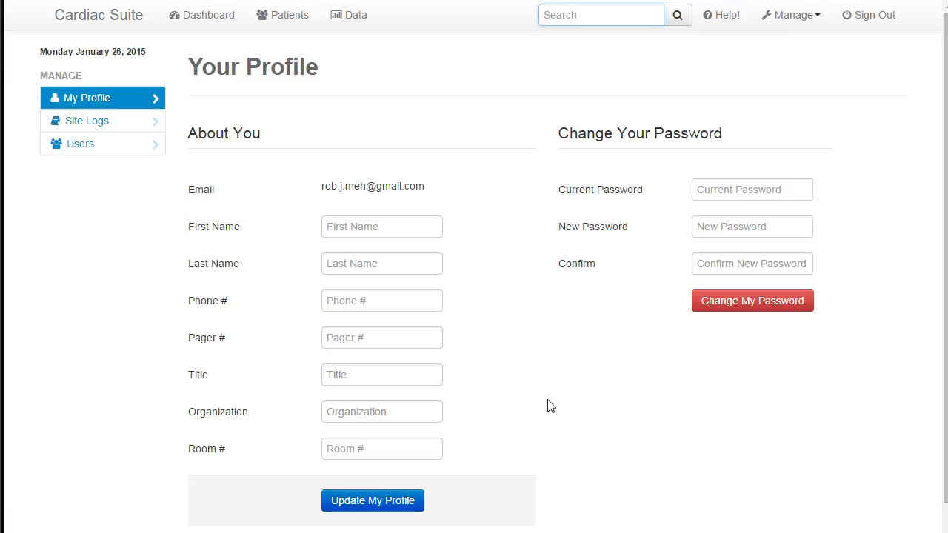
pyautogui.click(116, 142)
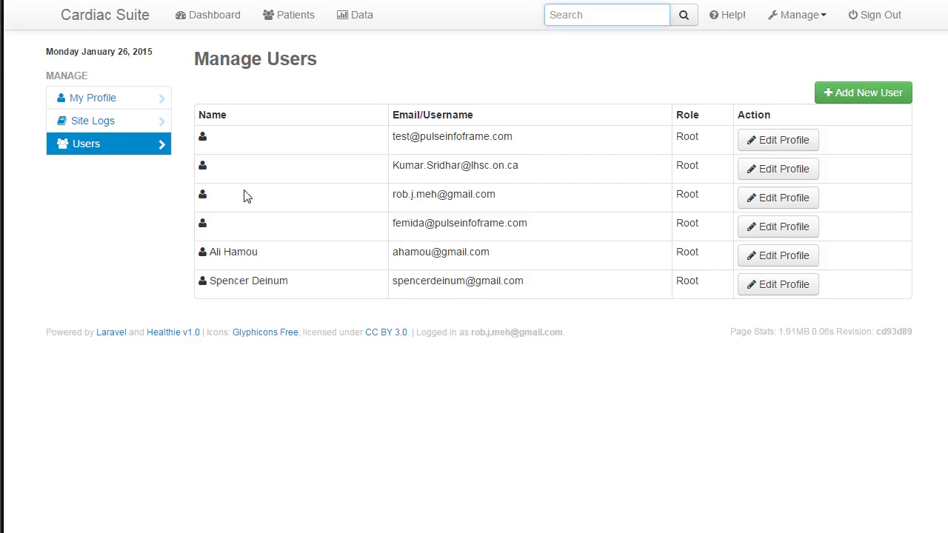
pyautogui.click(98, 126)
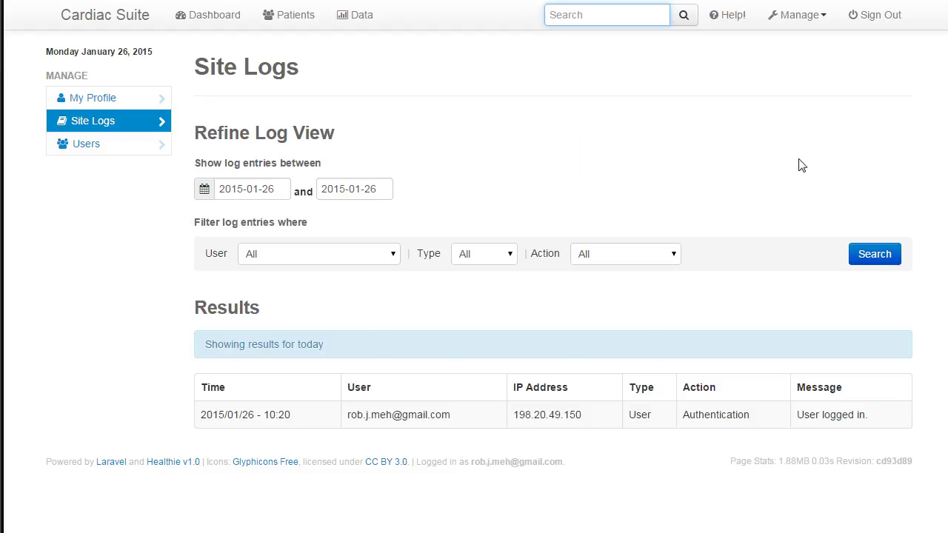
pyautogui.click(882, 15)
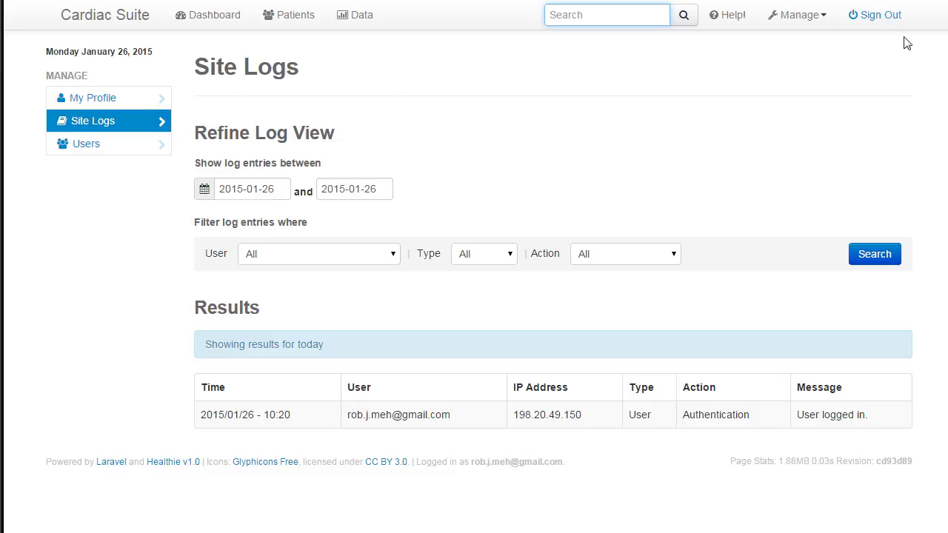